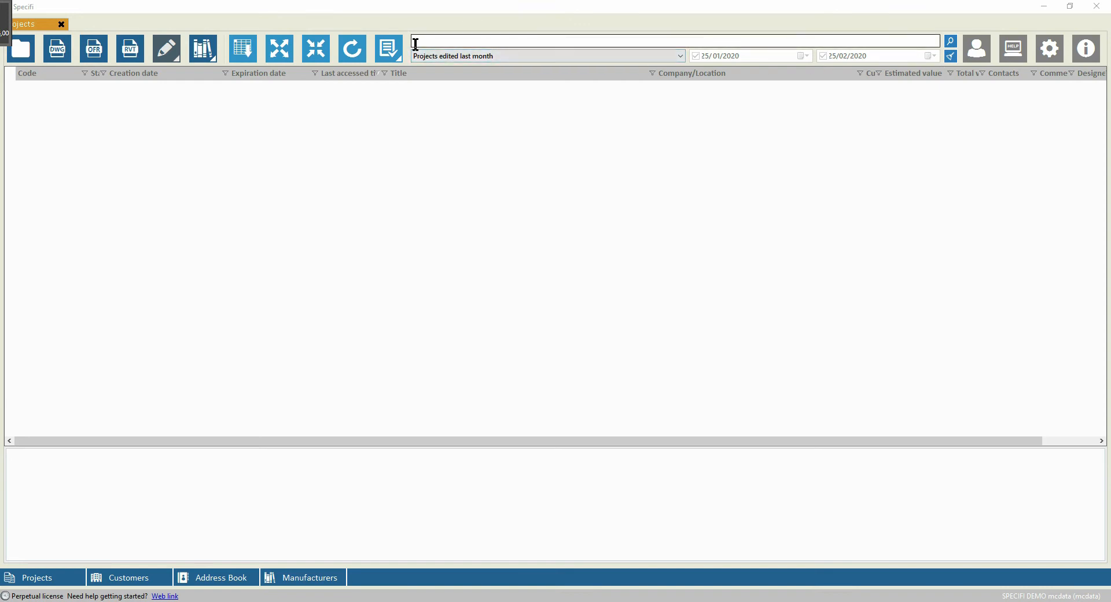
Step: Filter the project list by a custom date range from 25/08/2019 to 25/02/2020
click(442, 41)
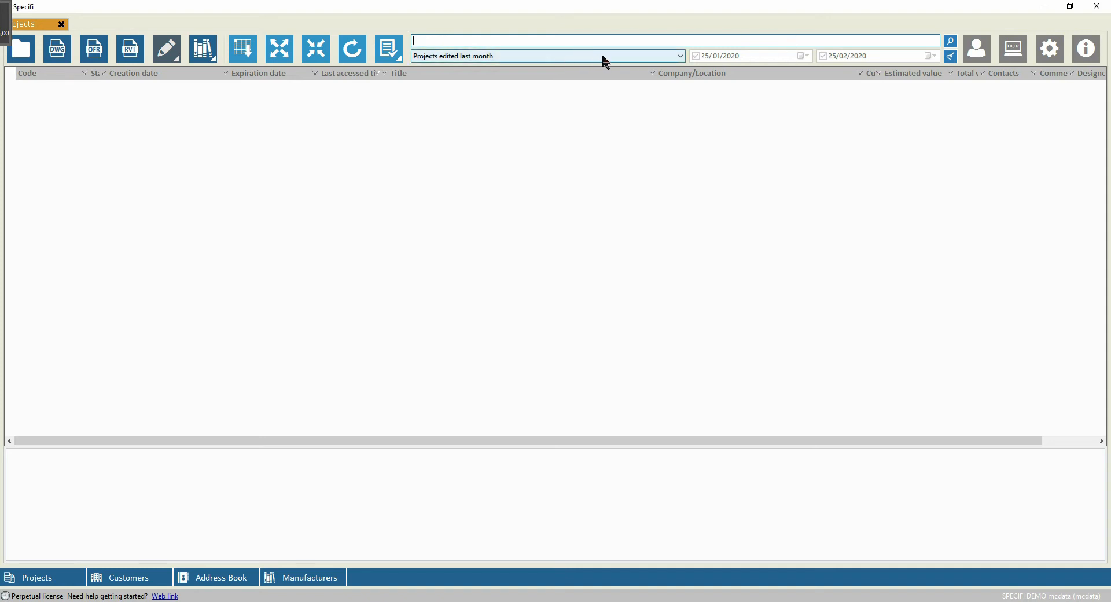
click(680, 56)
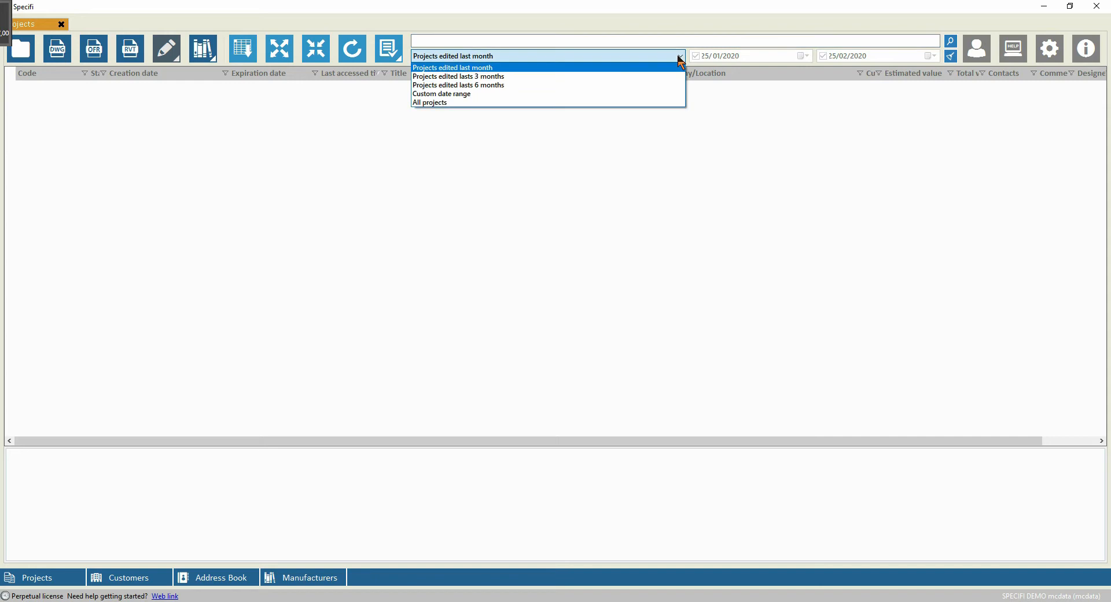
click(485, 97)
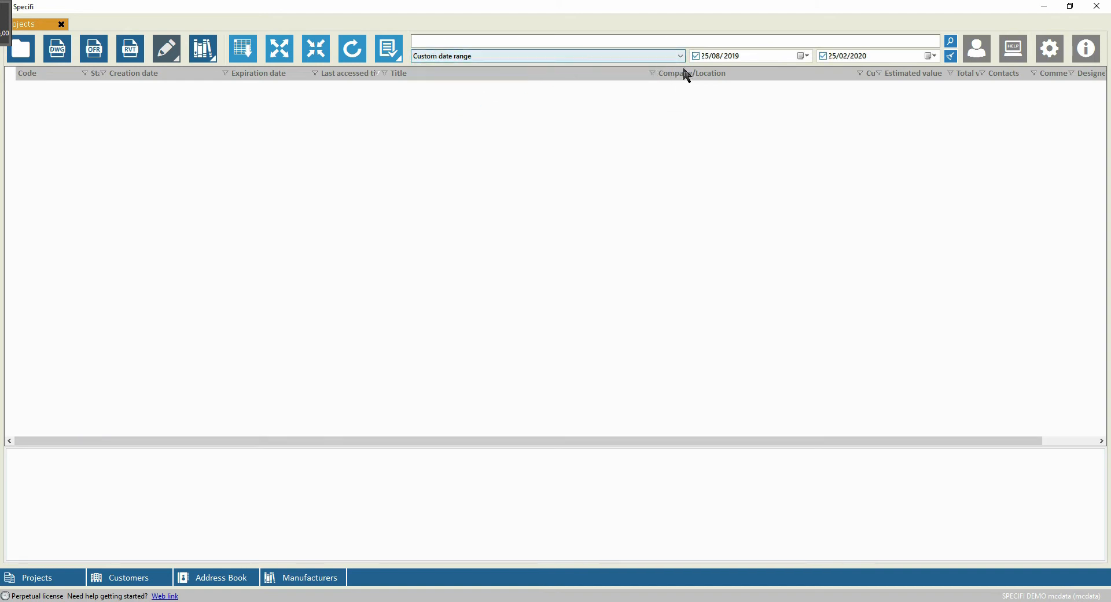
click(804, 56)
click(804, 57)
click(930, 56)
click(930, 56)
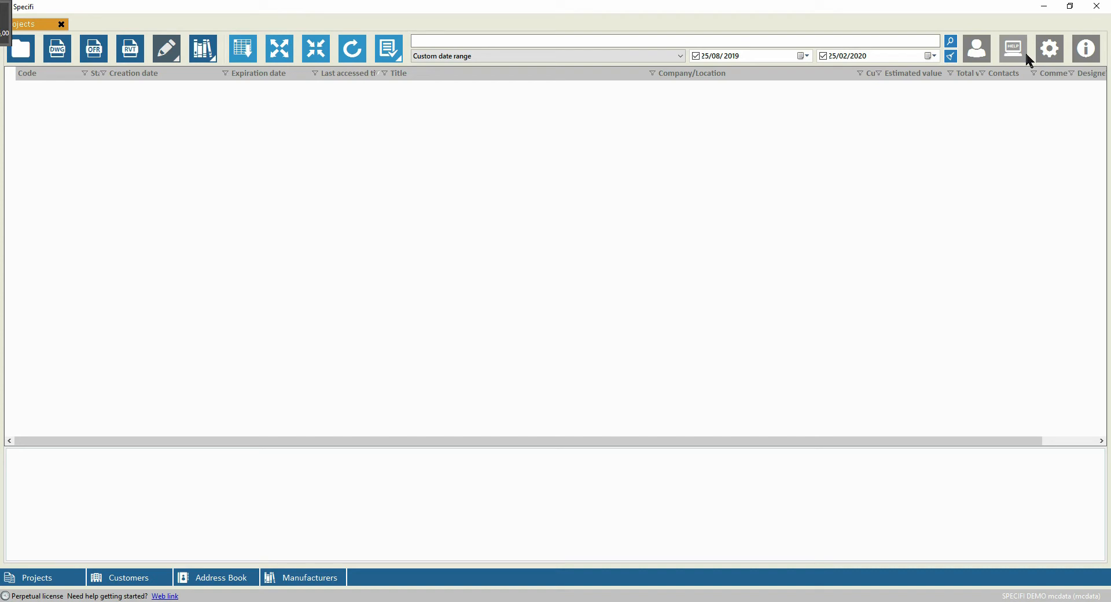
Step: Look through the program's version and third-party component licences, including JQuery and PostgreSQL, and close the information window
click(1088, 53)
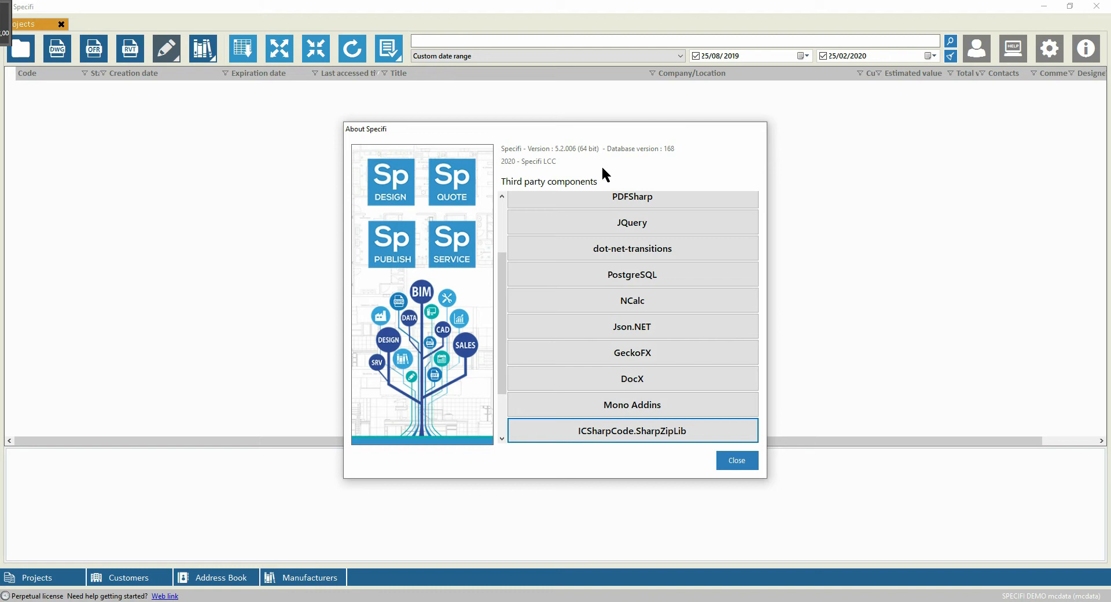
click(665, 202)
click(661, 300)
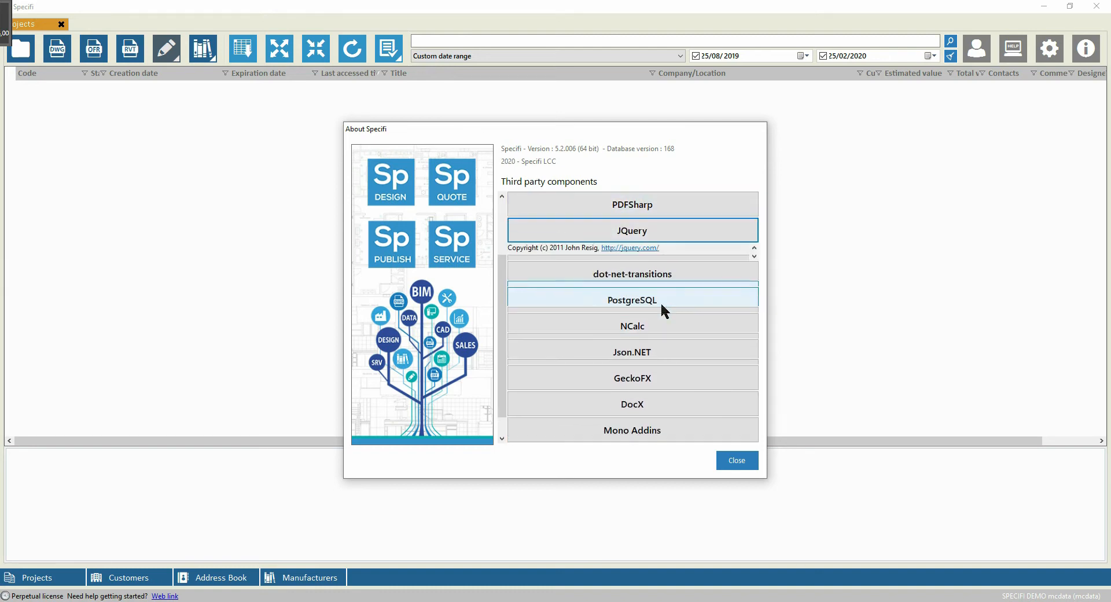
click(658, 328)
click(664, 349)
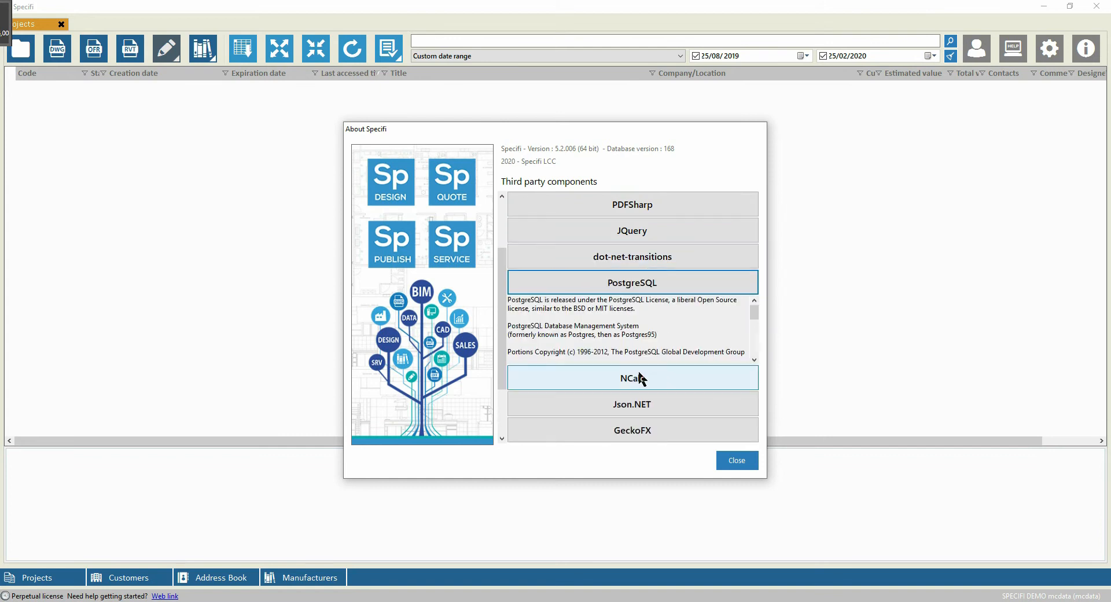
click(741, 461)
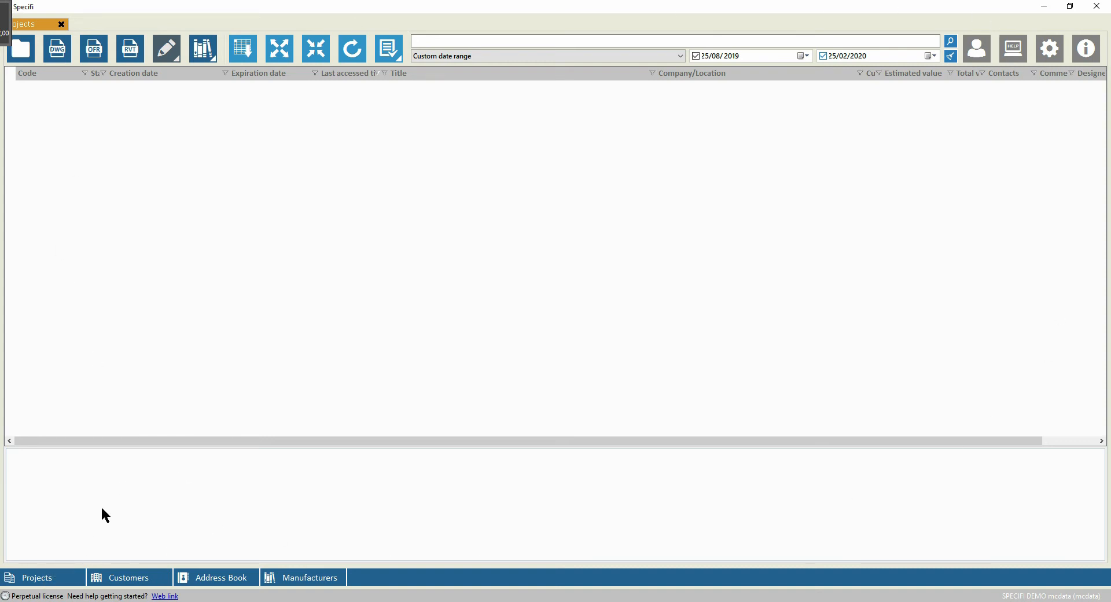
Step: Create a new customer company record named Specifi Europe Srl
click(129, 578)
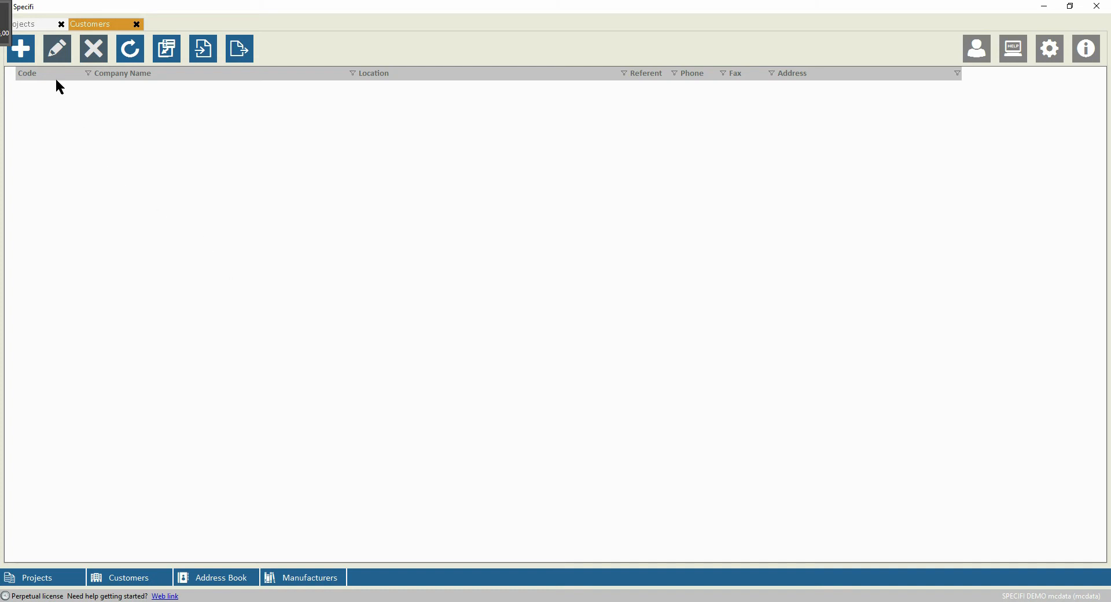
click(22, 48)
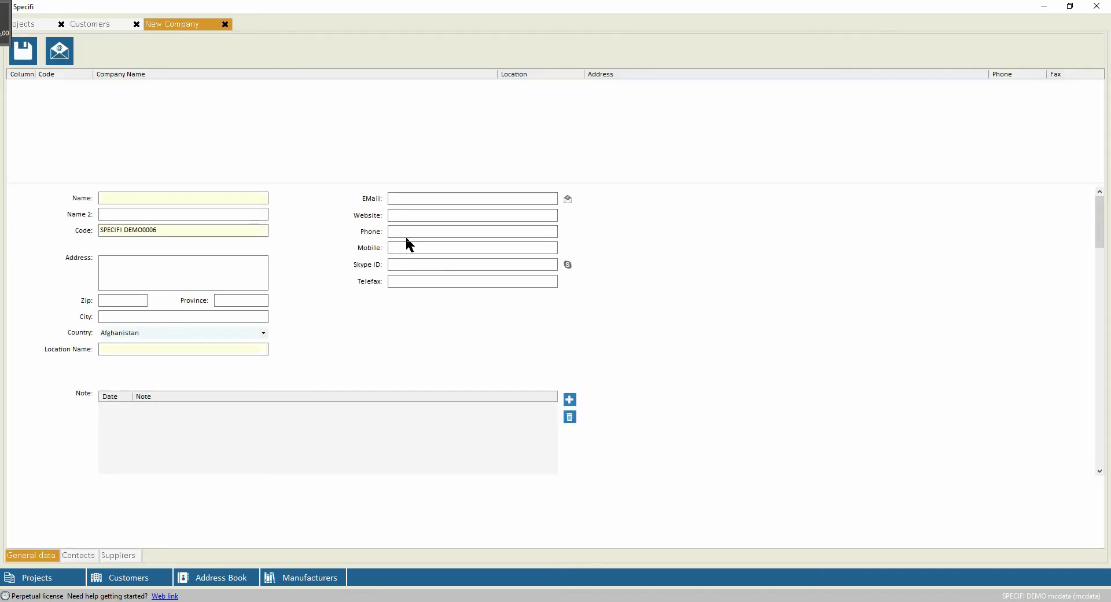
click(154, 199)
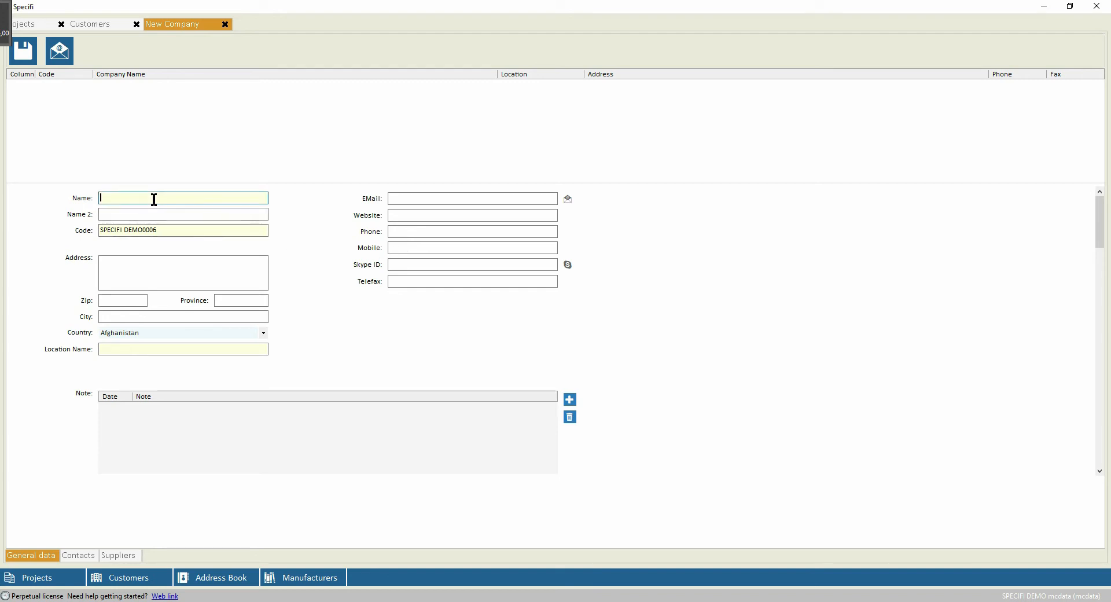
text(Specifi Europe Srl)
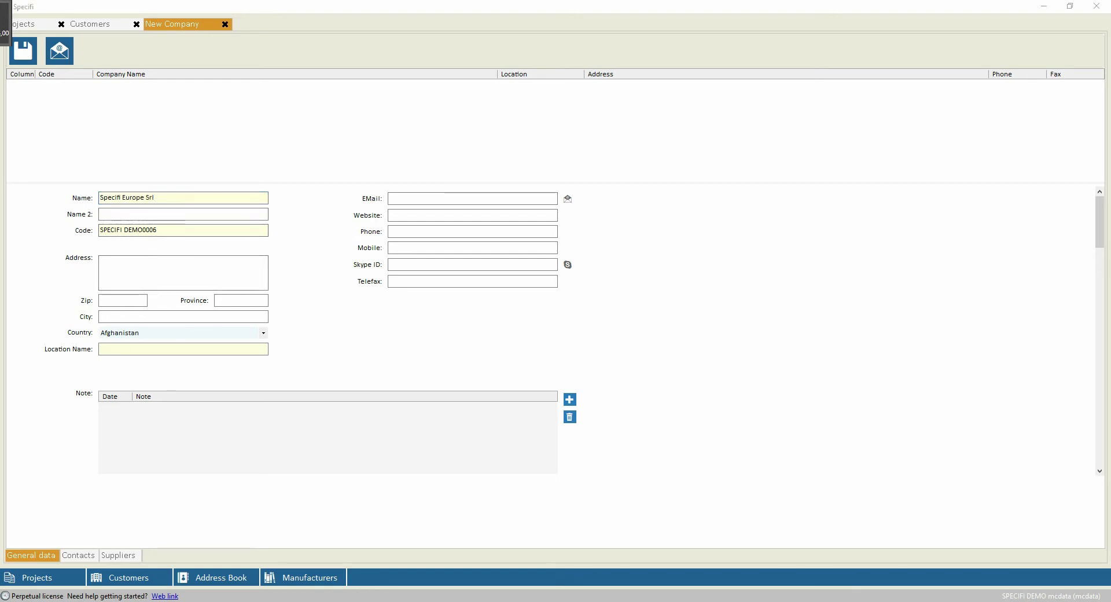
Step: Fill in the new company's postal address
click(179, 275)
text(c/o Torre Eva Center Via B. Maderna, 7 30174 Mestre (Venice) – Italy)
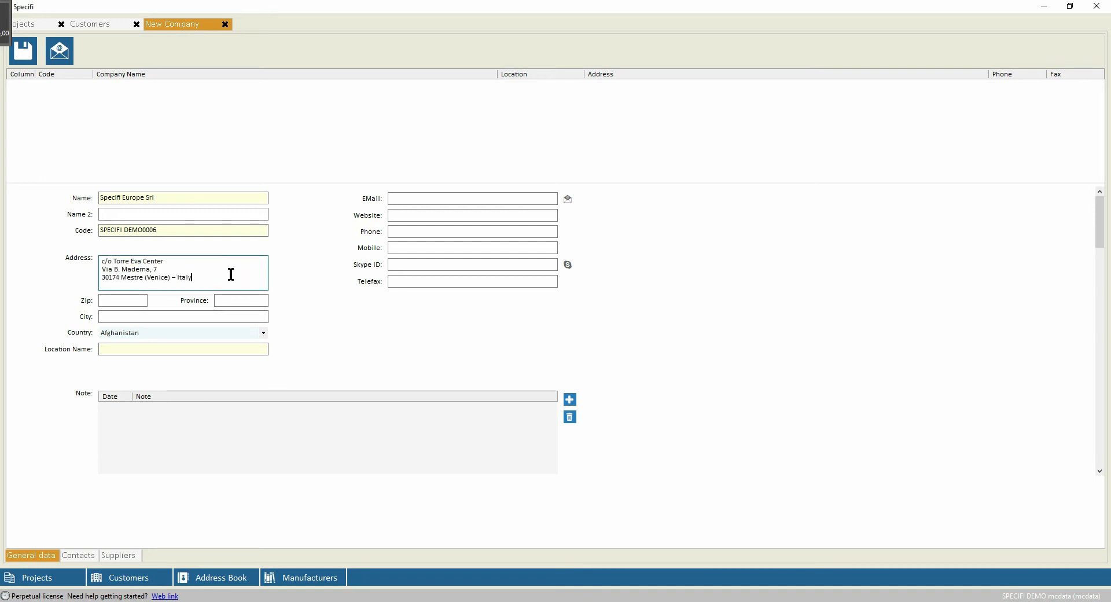
drag(203, 277, 127, 274)
key(ctrl+a)
click(199, 278)
Step: Set the new company's country to Italy and leave its e-mail and phone fields empty
click(252, 333)
key(i)
key(t)
key(i)
scroll(203, 488, down, 1)
click(149, 384)
click(405, 199)
click(419, 230)
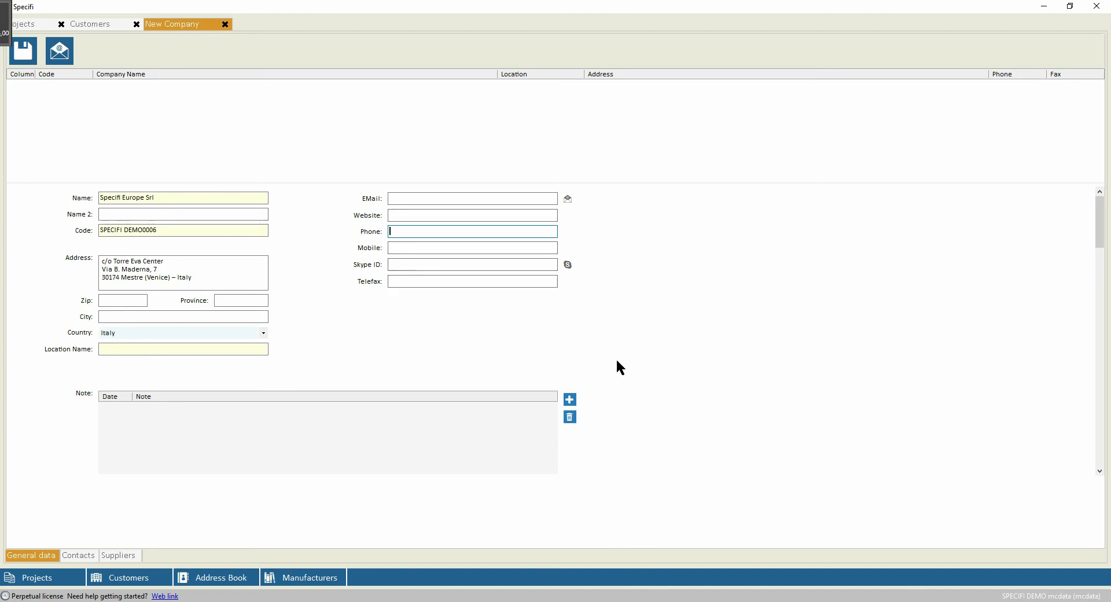
Step: Save the Specifi Europe Srl record while checking its contacts and general data, and close the customer pages
click(78, 556)
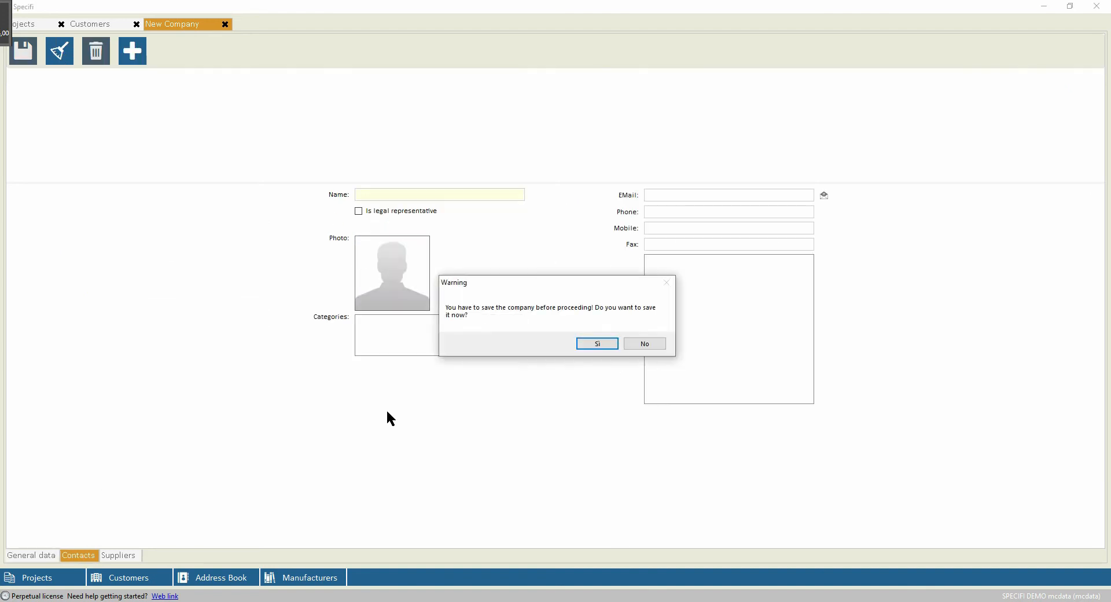
click(602, 344)
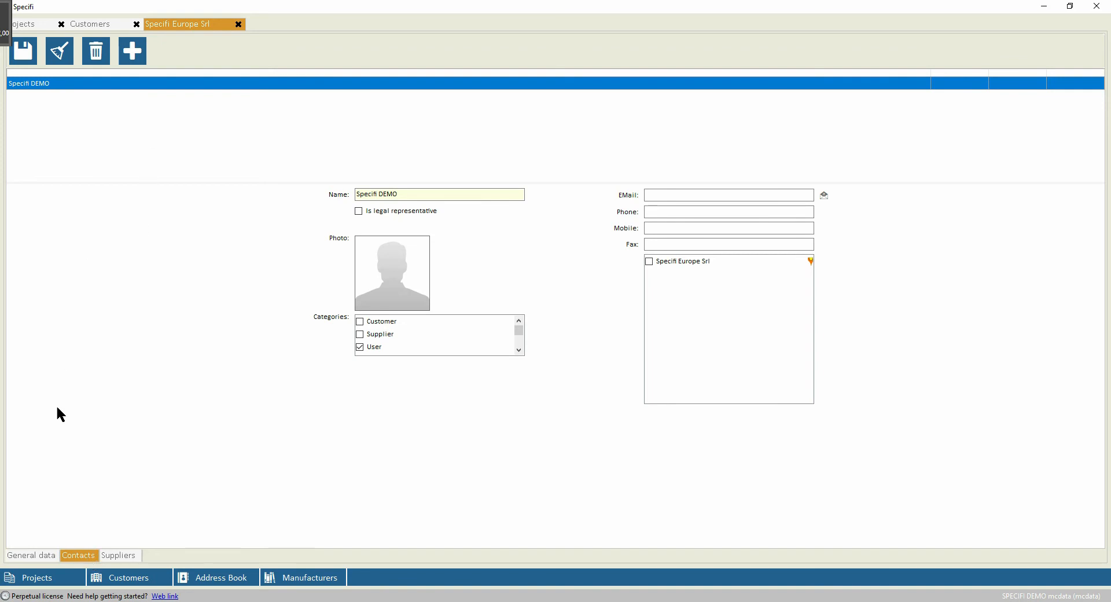
click(29, 556)
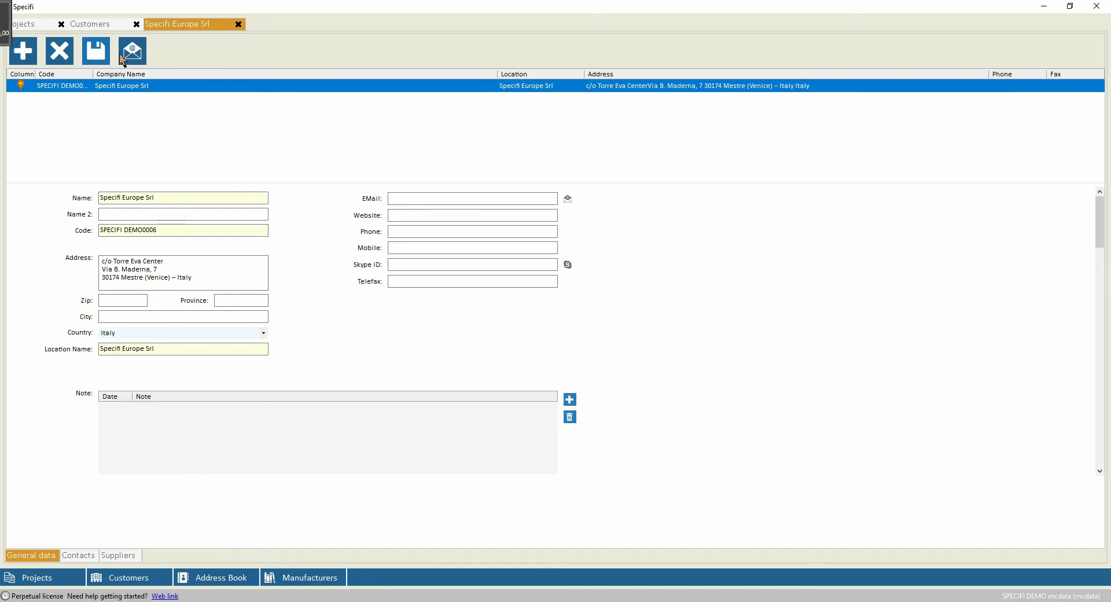
click(103, 58)
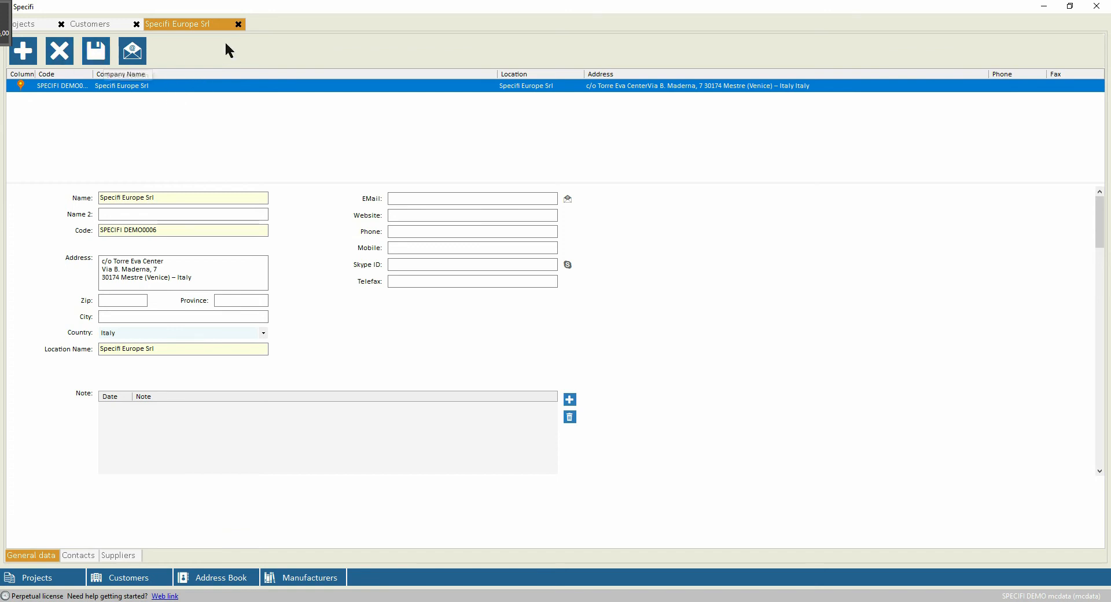
click(239, 24)
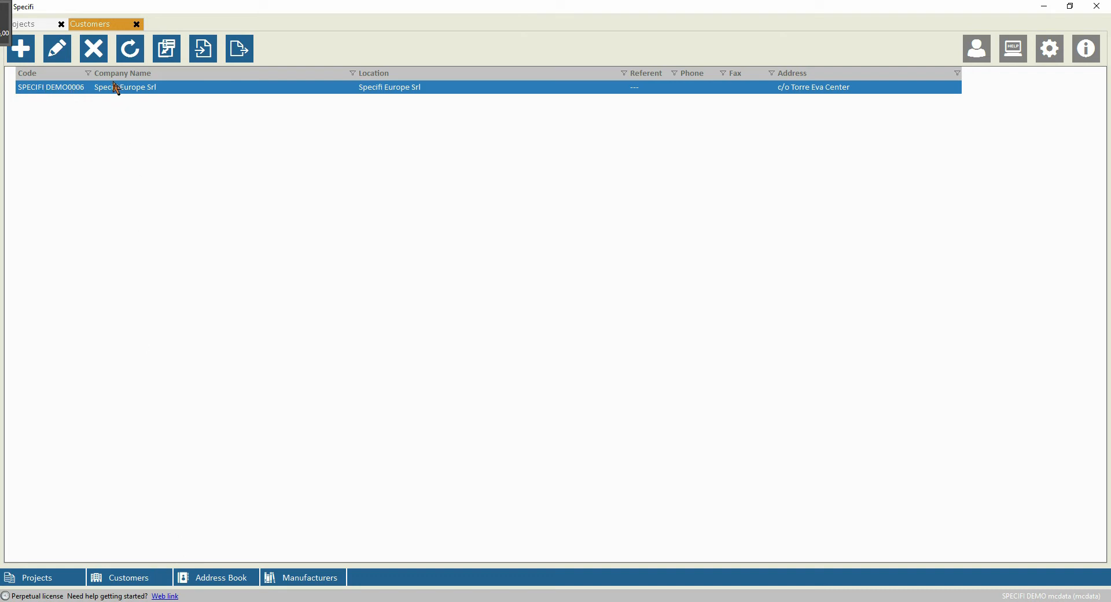
click(138, 25)
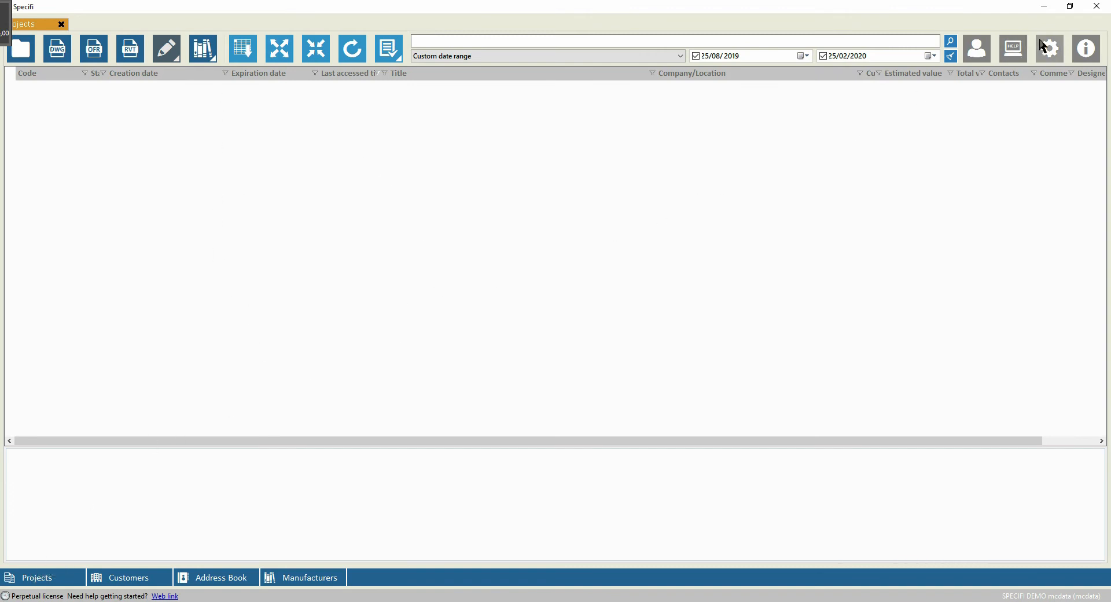
Step: Open the program settings and look through the users, dictionary, Revit, quote and CAD sections before returning to the general settings
click(1053, 55)
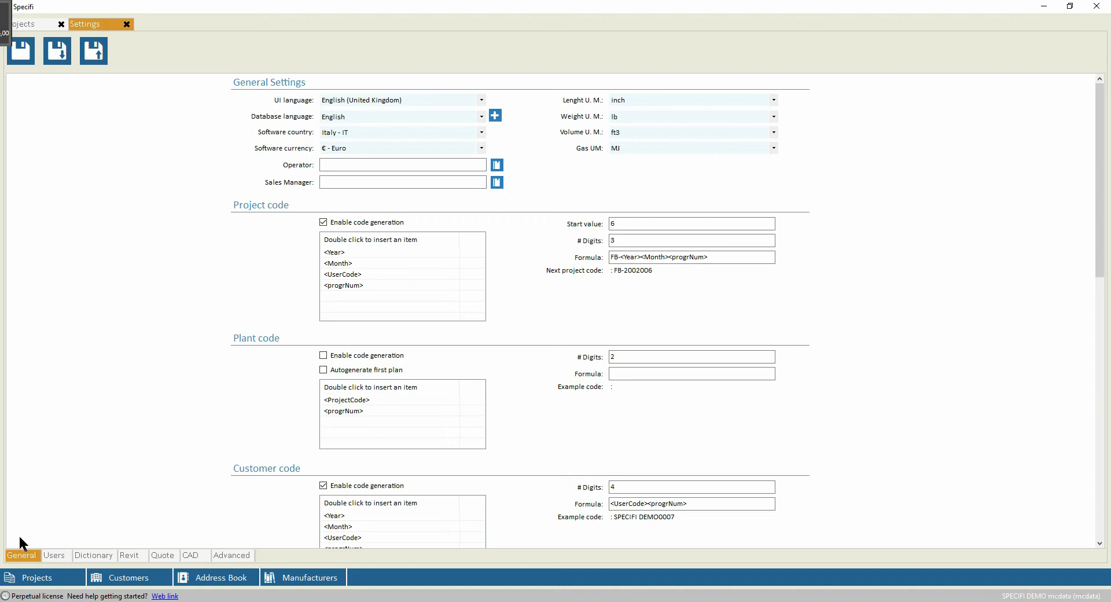
click(54, 556)
click(93, 556)
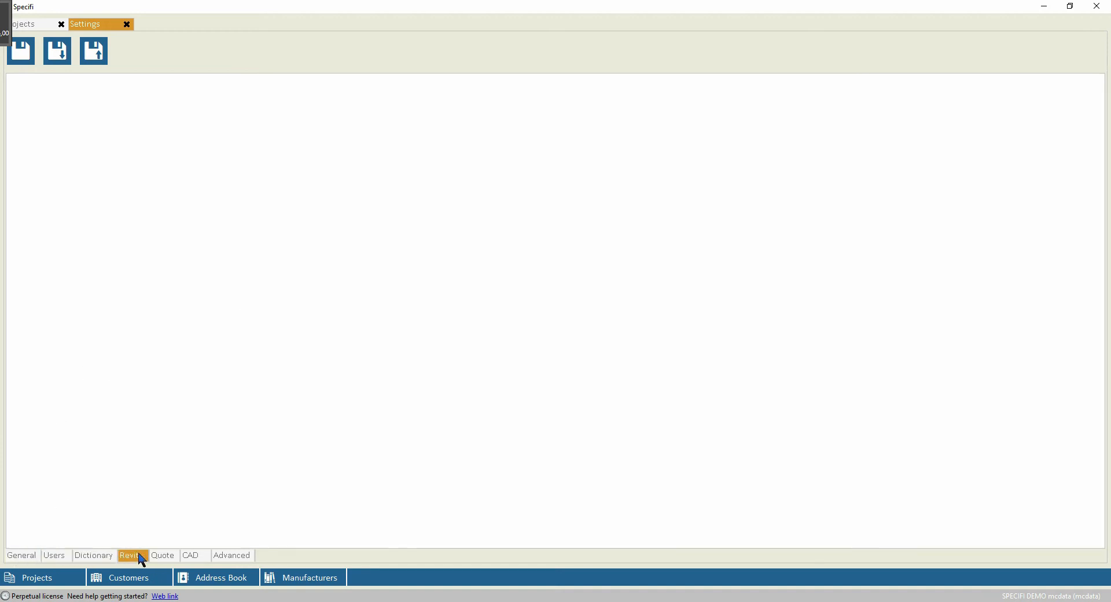
click(163, 556)
click(189, 554)
click(22, 556)
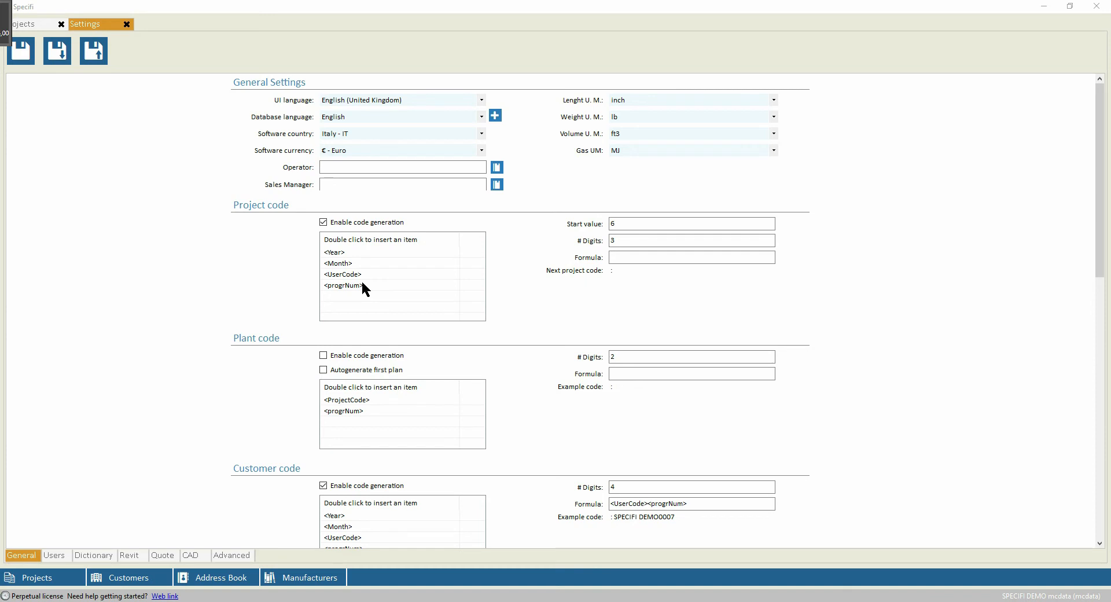
Step: Start the project code formula with the prefix SD- followed by the <Year> item in 4-digit format
click(632, 257)
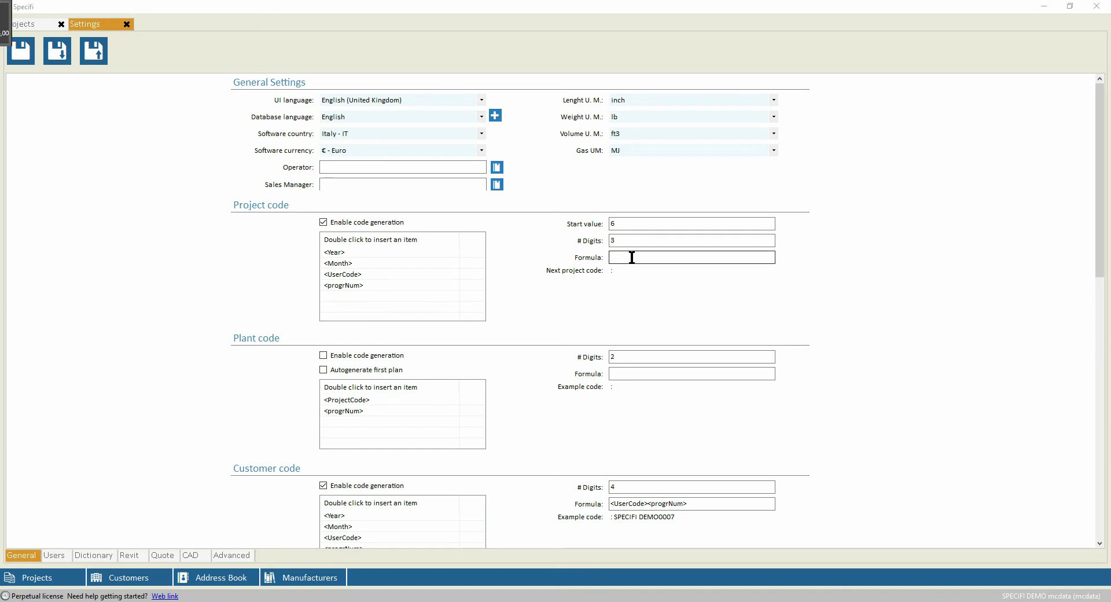
click(636, 257)
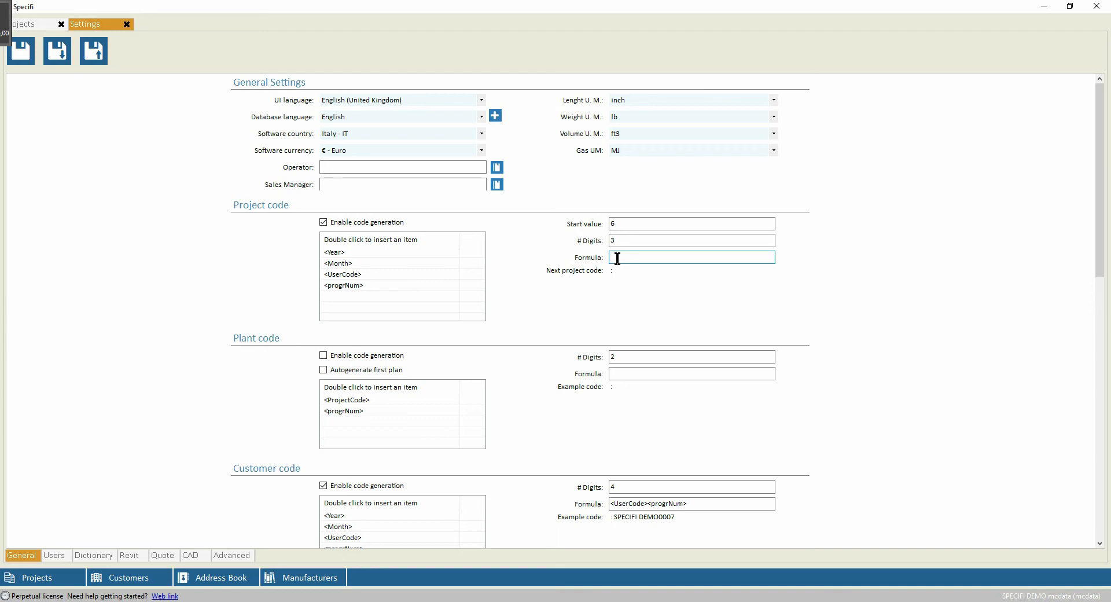
text(SD-)
click(336, 253)
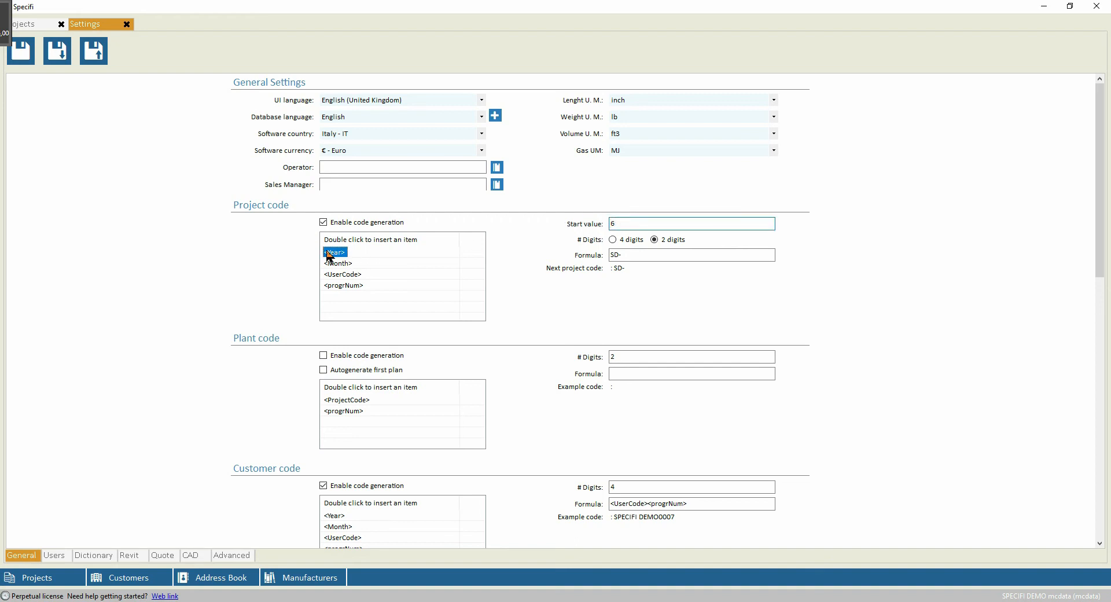
click(613, 239)
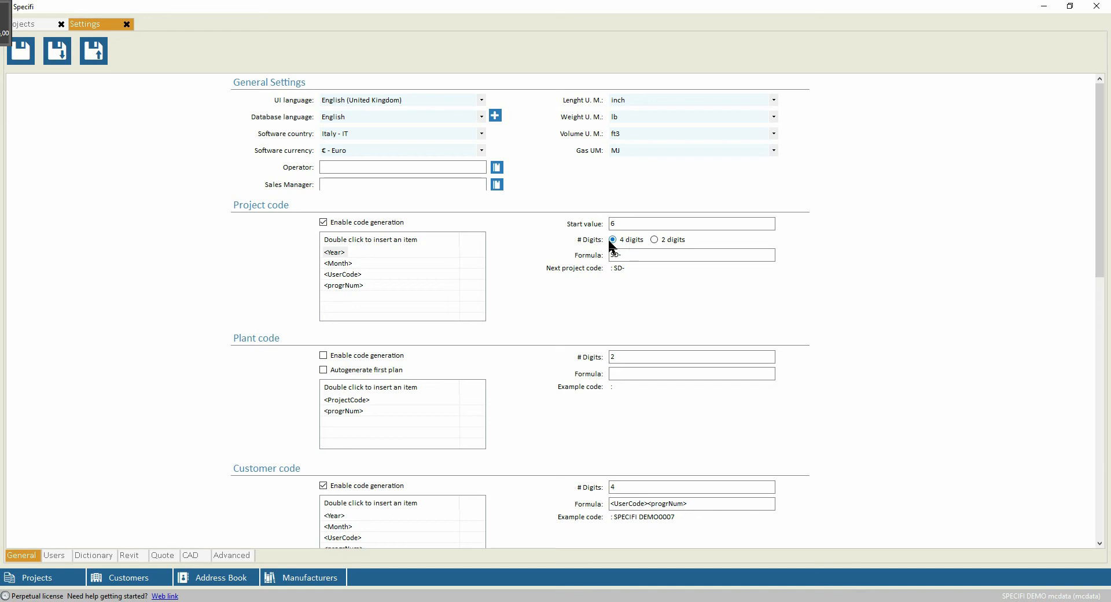
double_click(334, 255)
Step: Set the project code's number of digits to 2 and append the <Month> item to its formula
click(340, 262)
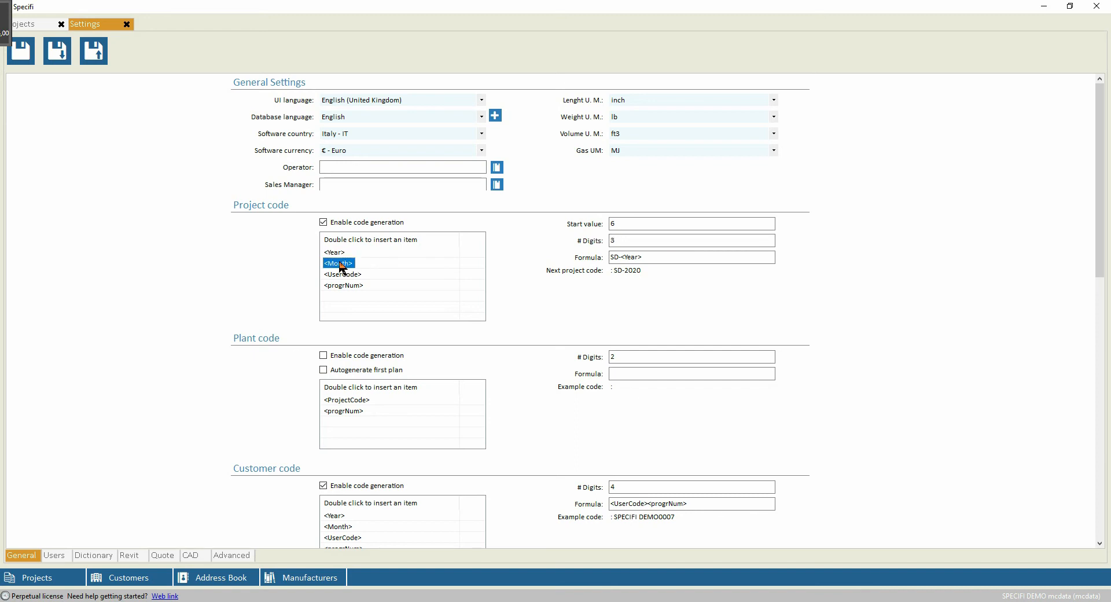
click(621, 225)
double_click(618, 225)
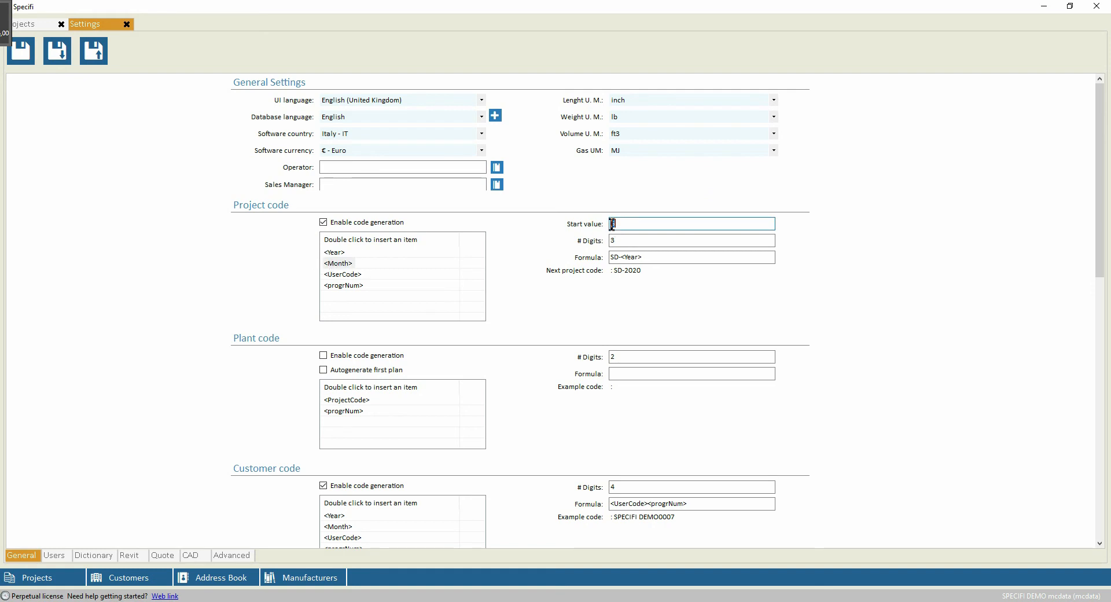
click(623, 240)
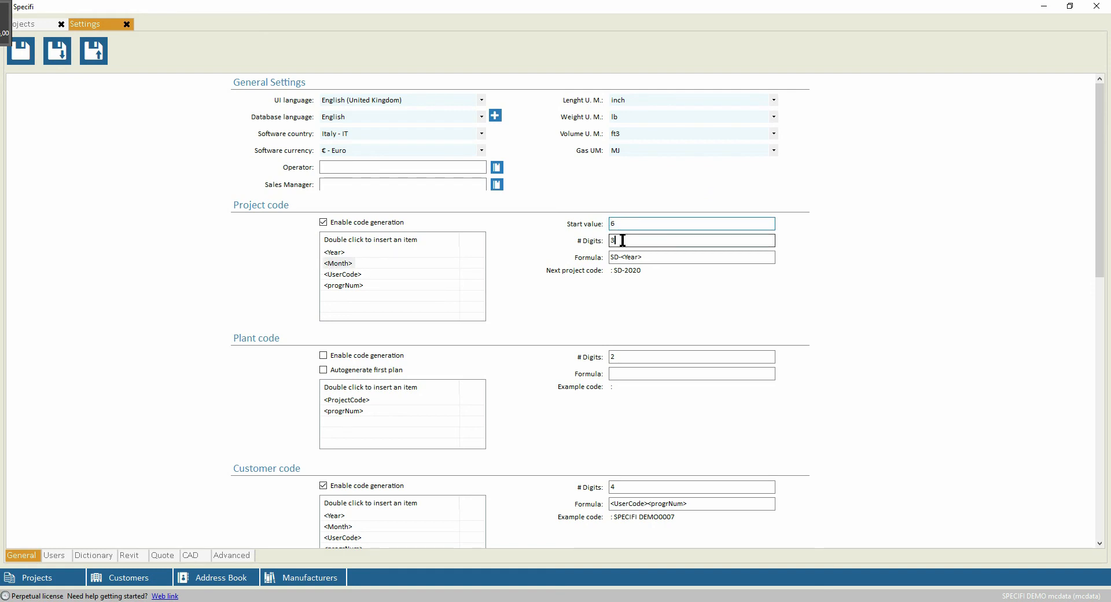
double_click(622, 240)
text(2)
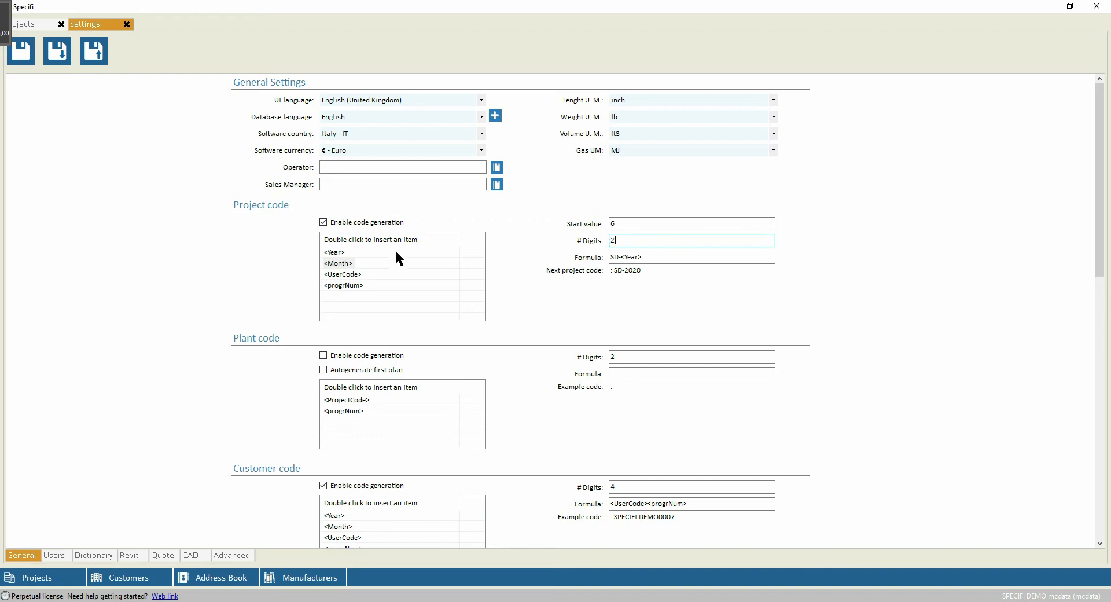
double_click(341, 264)
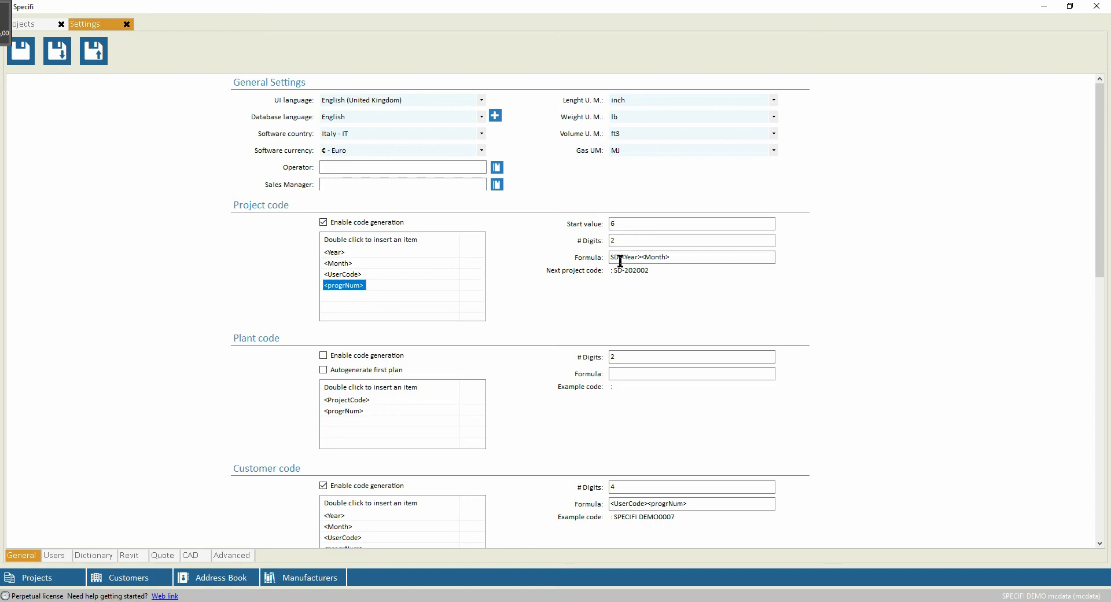
Step: Set the project code's start value to 1 with 2 digits and append the <progrNum> item to its formula
double_click(618, 225)
text(1)
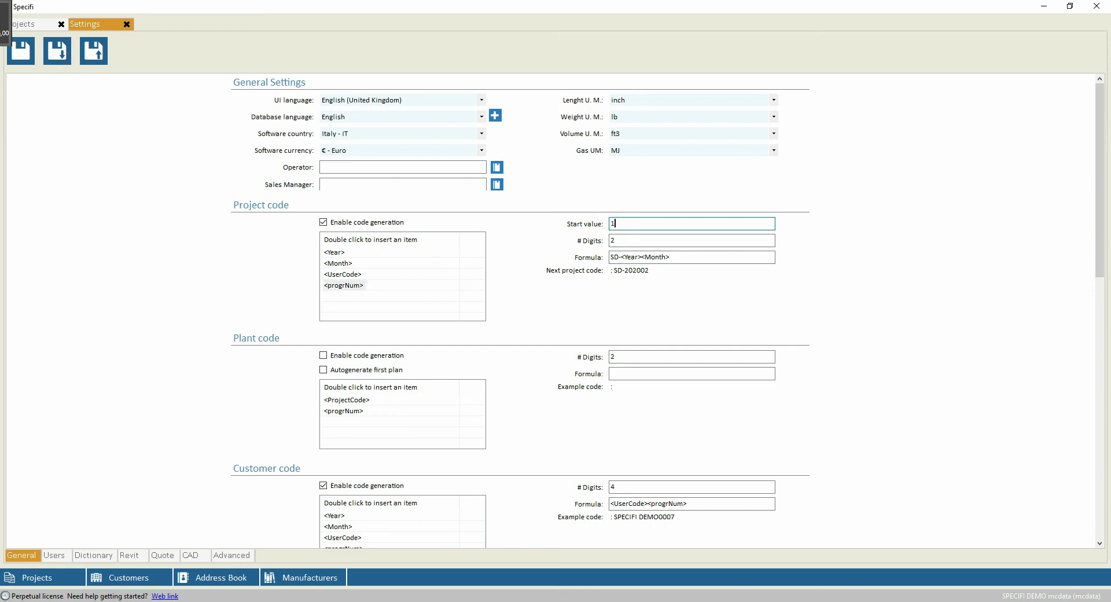
double_click(625, 241)
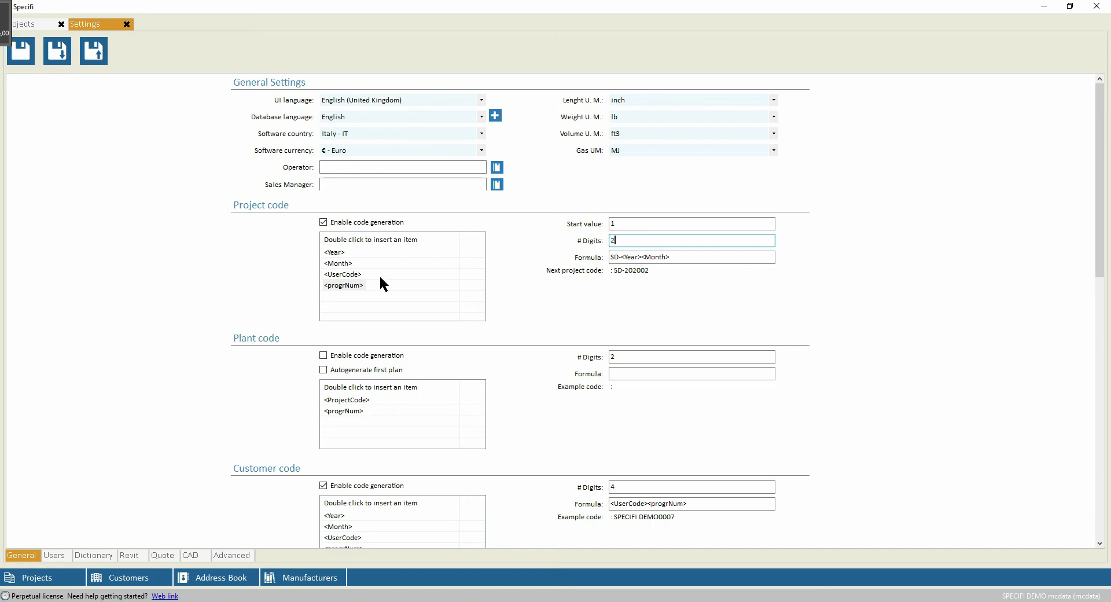
double_click(342, 285)
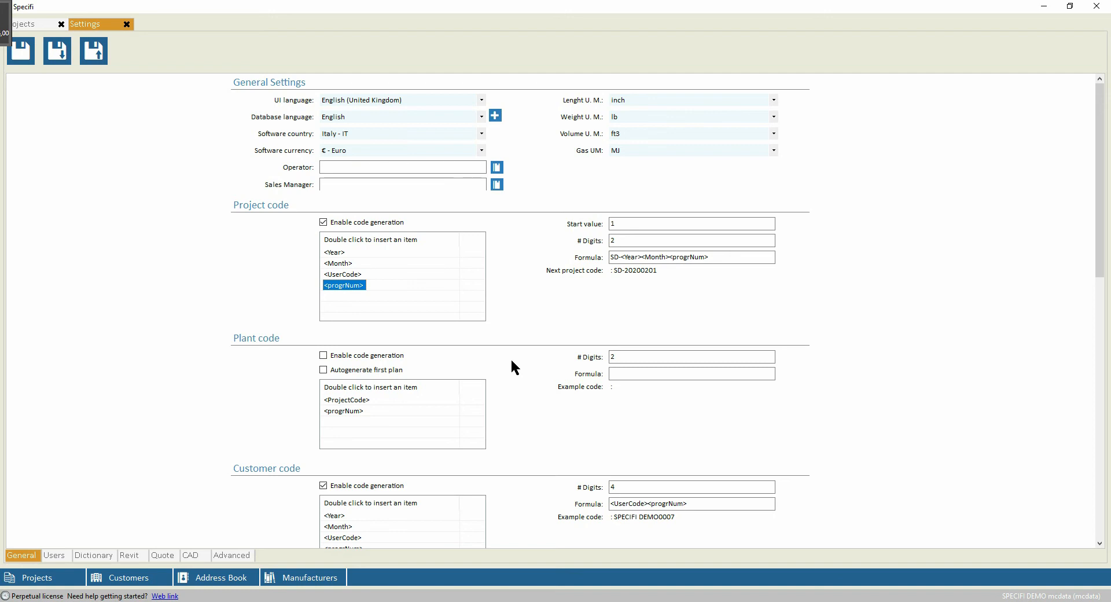
Step: Enable plant code generation with an autogenerated first plan and build its formula from the <ProjectCode> and <progrNum> items
click(323, 370)
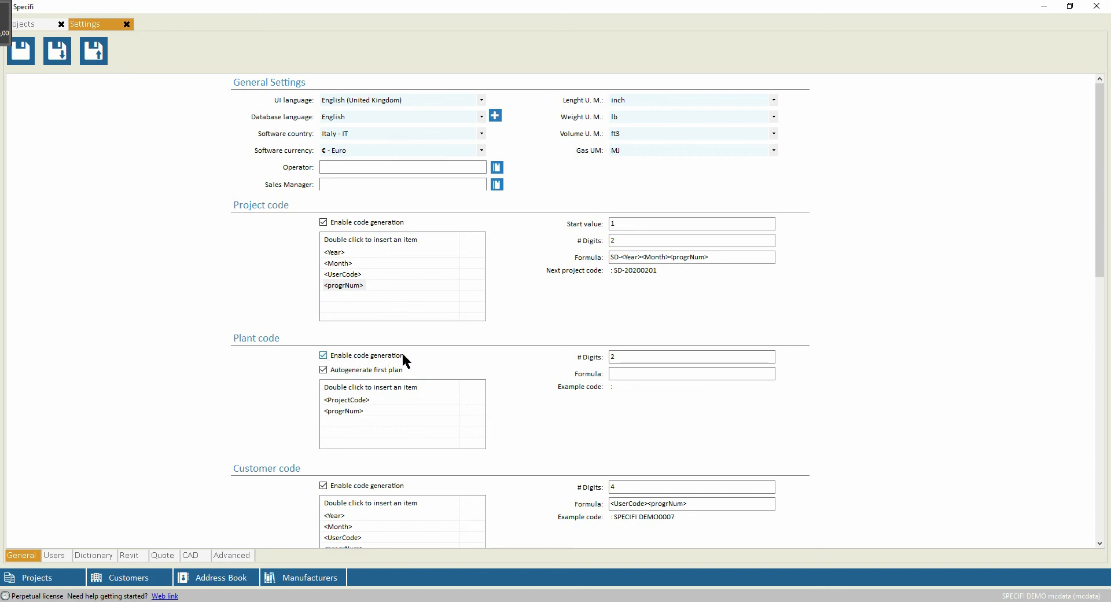
click(646, 375)
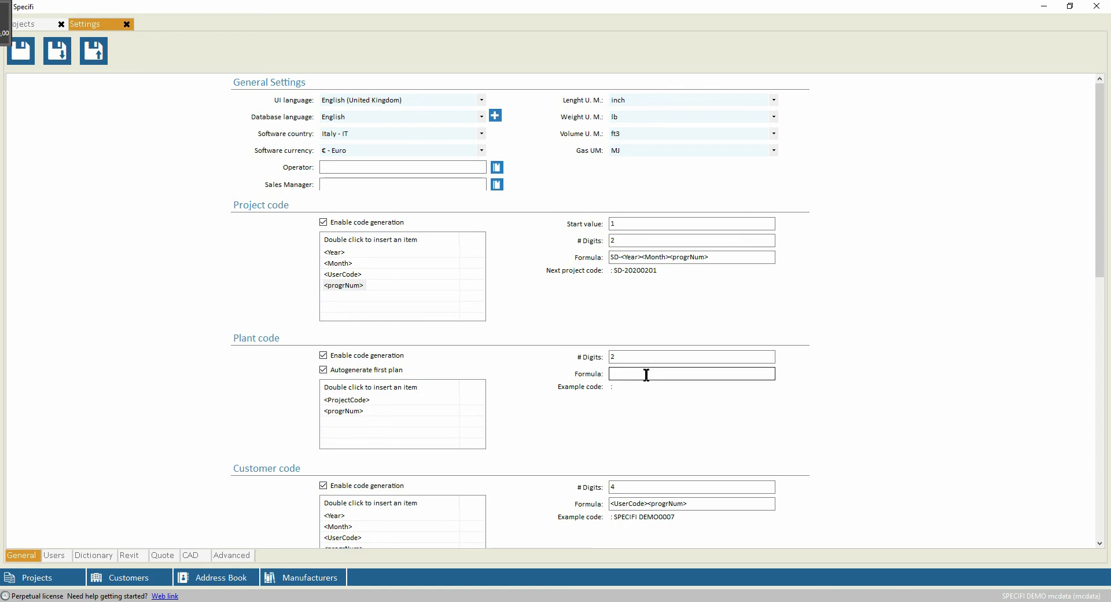
double_click(347, 401)
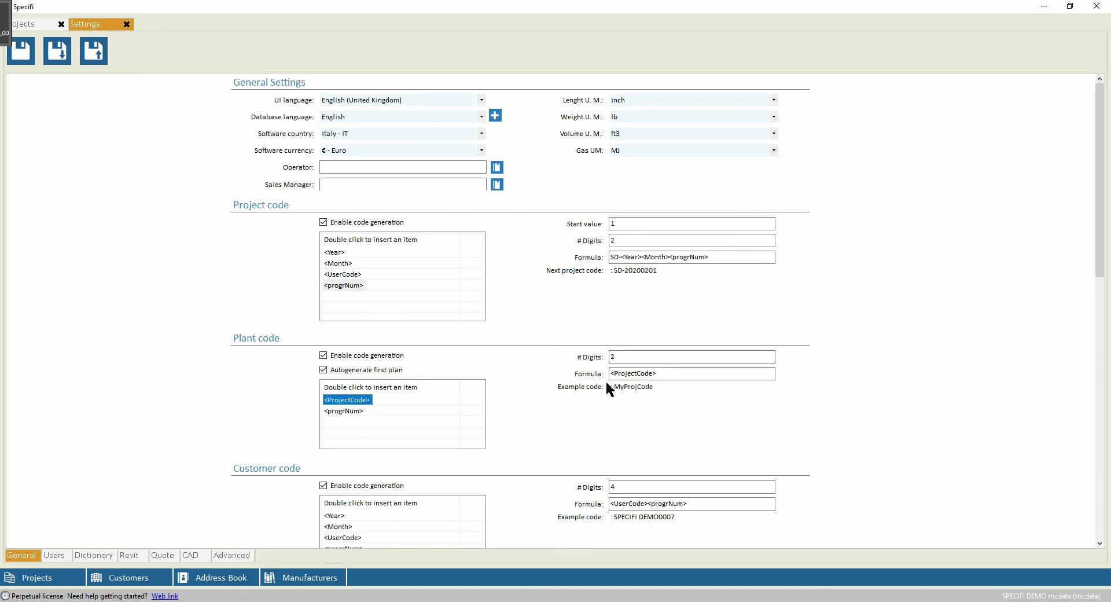
click(364, 410)
click(629, 357)
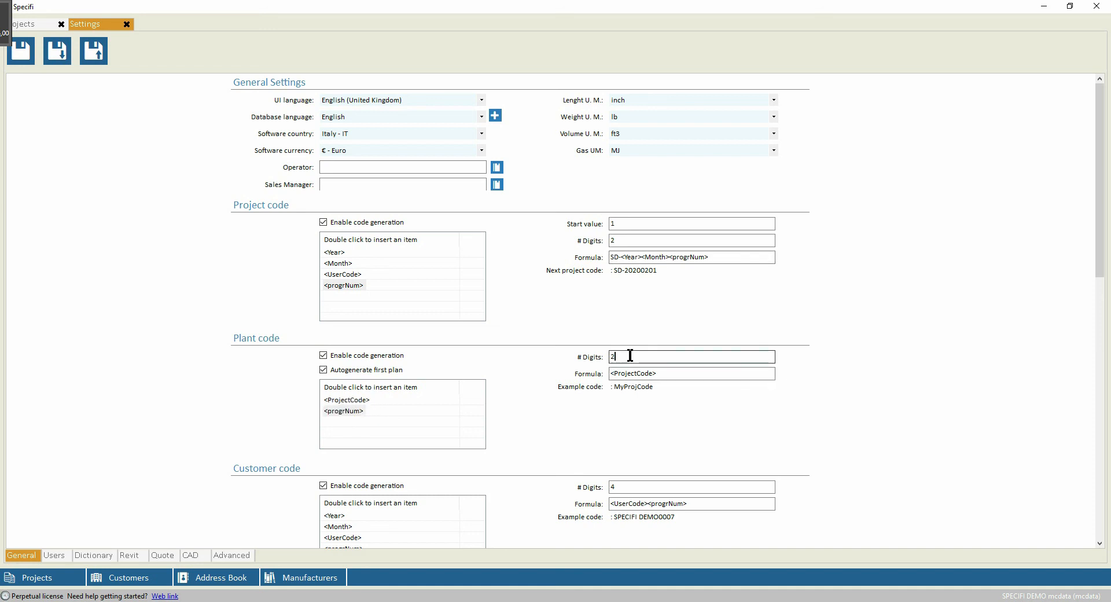
double_click(343, 412)
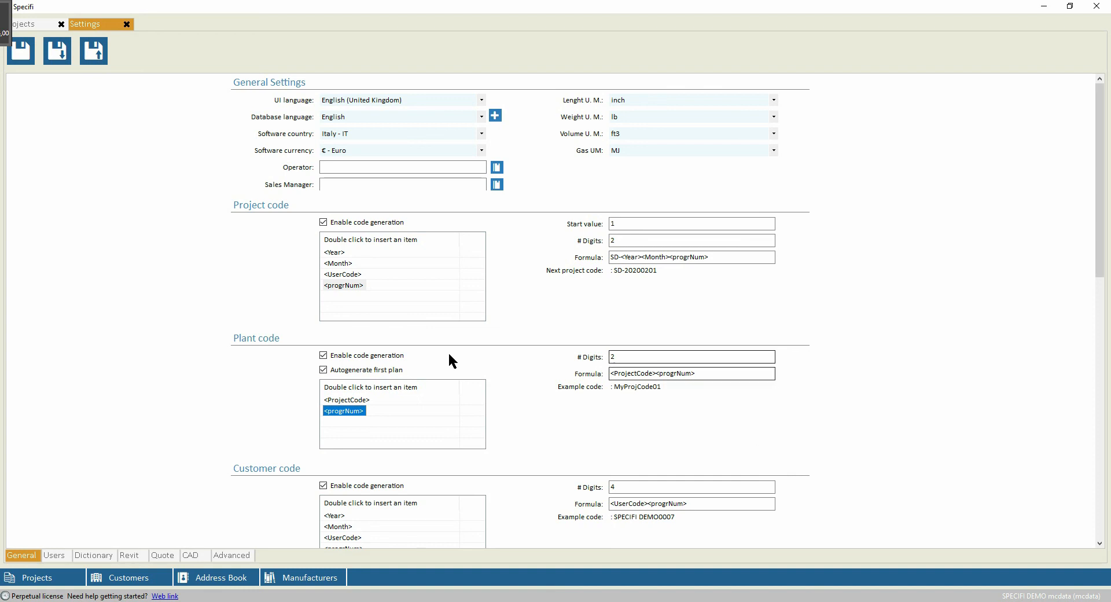
Step: Create a new program user from a new associated contact named TEST 01, leaving the password empty, and select it in the user list
click(58, 557)
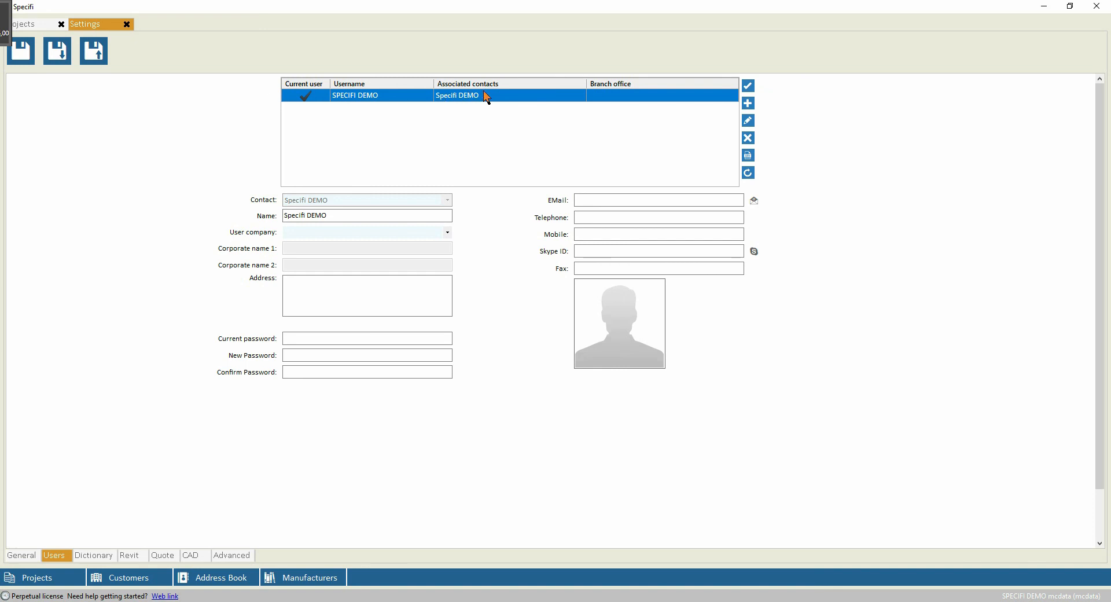
click(749, 106)
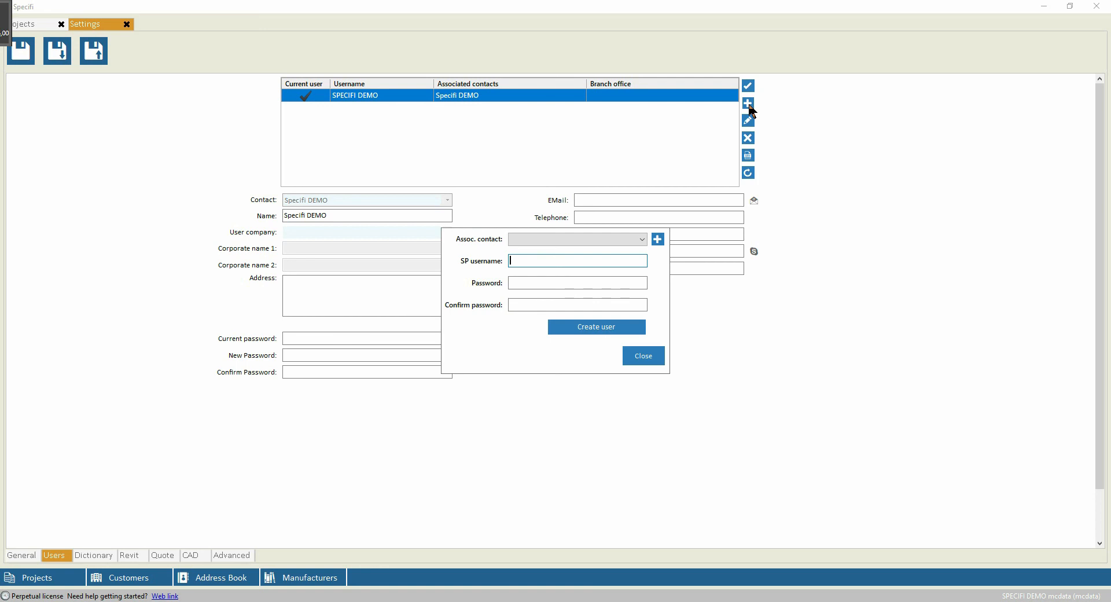
click(658, 239)
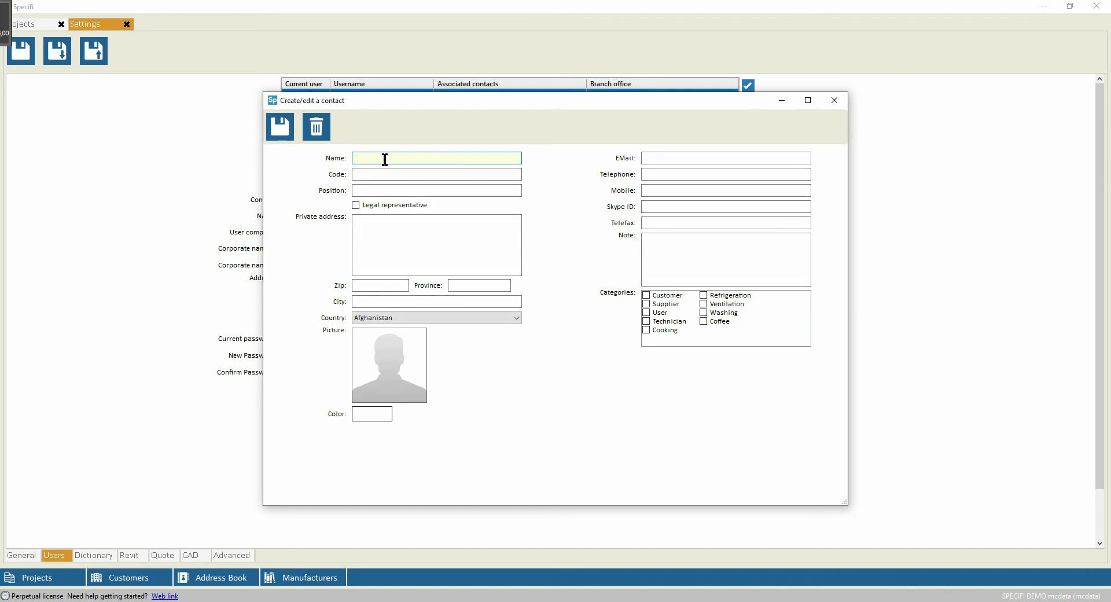
text(TEST 01)
click(281, 126)
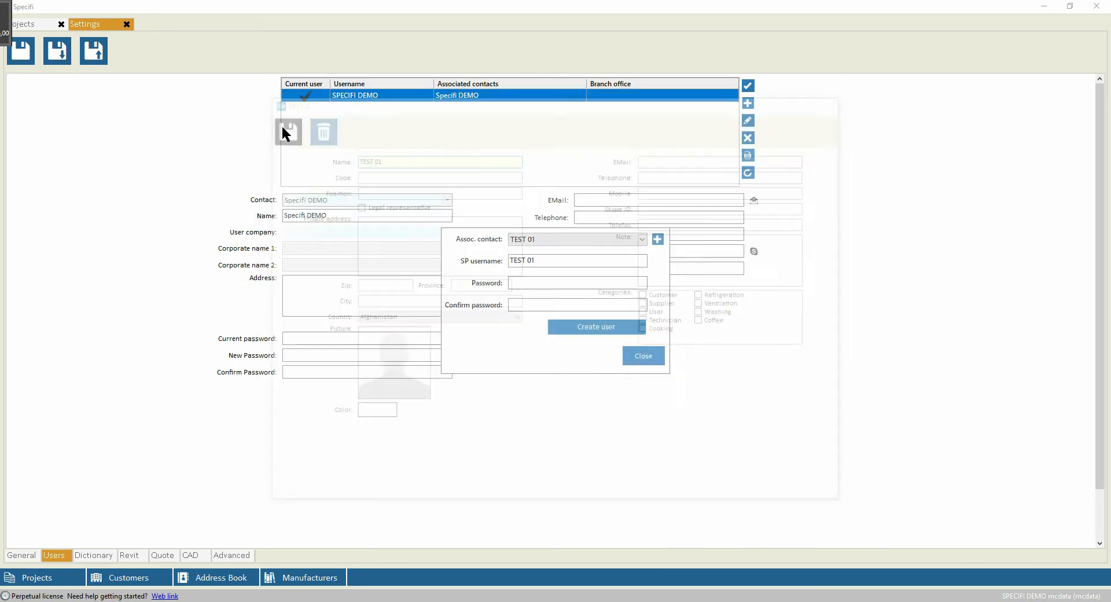
click(599, 328)
click(361, 109)
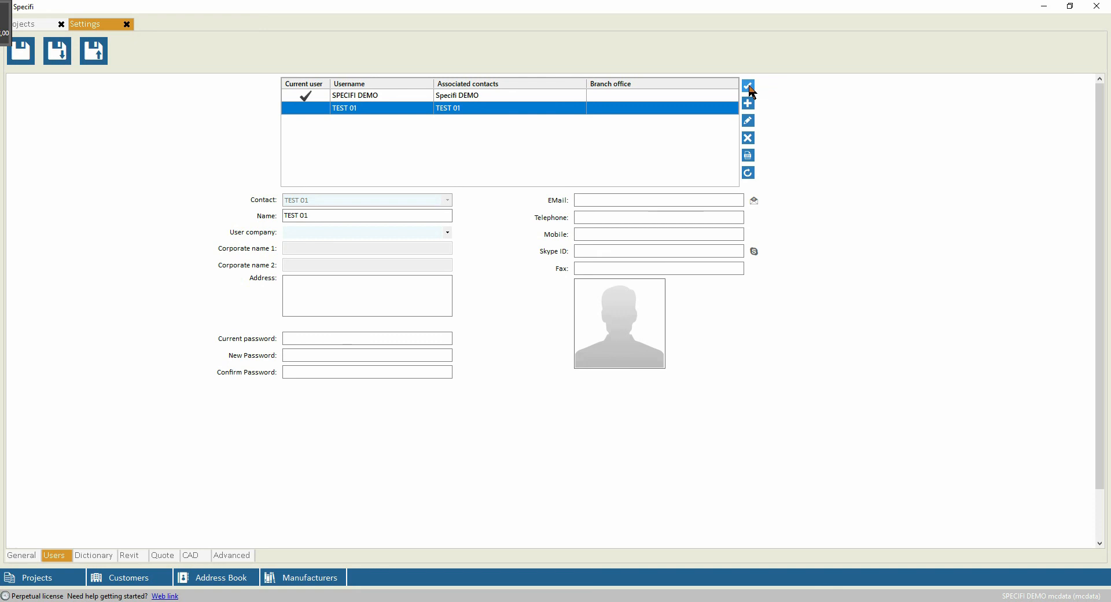
Step: Assign Specifi Europe Srl as the user company of the SPECIFI DEMO user and save the settings
click(365, 99)
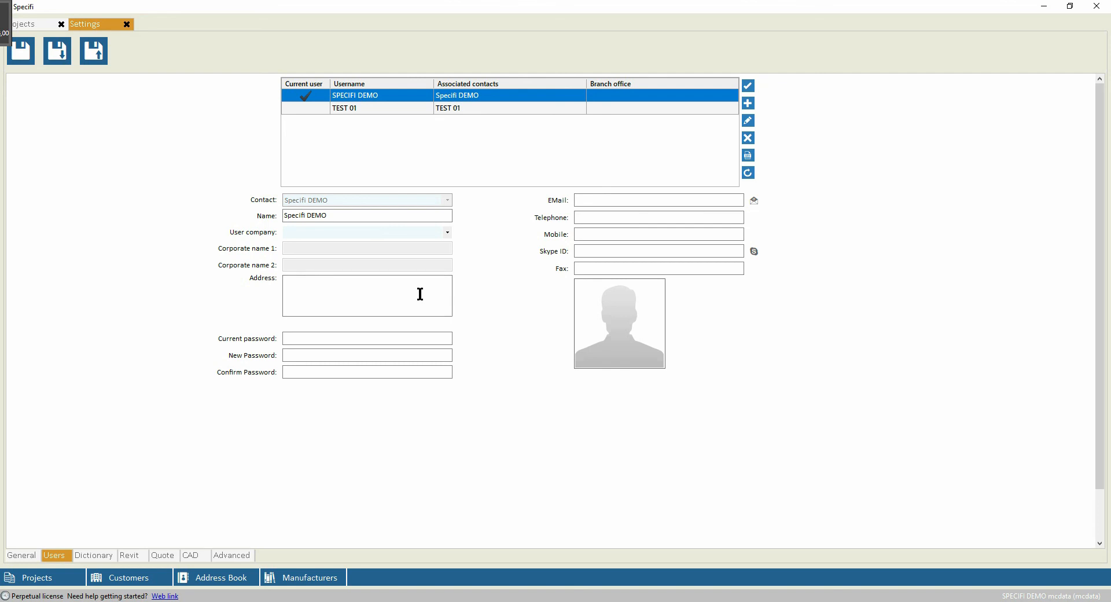
click(447, 232)
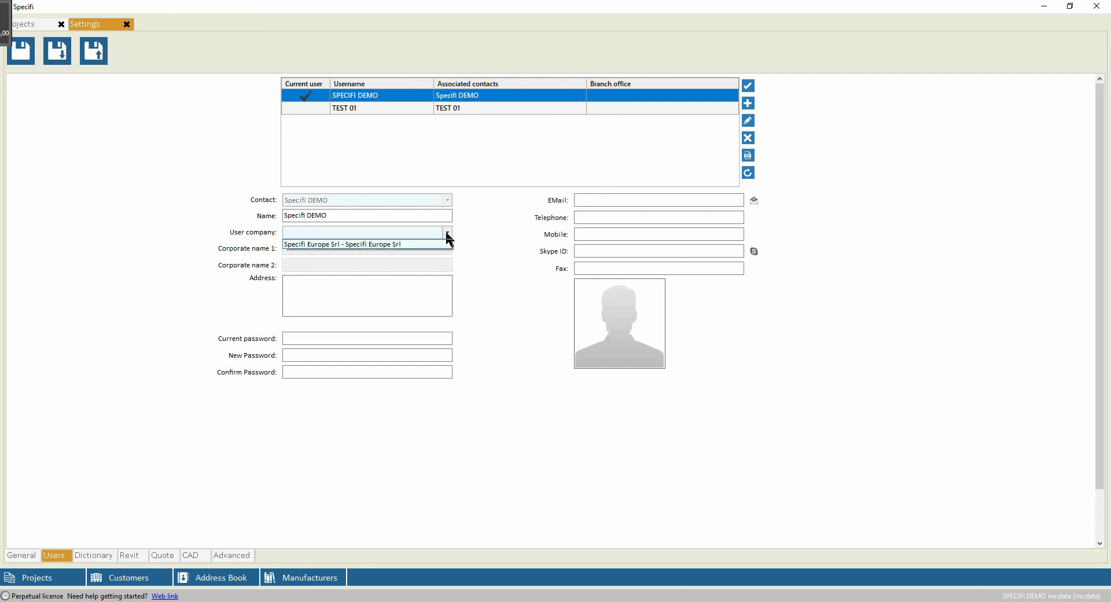
click(397, 248)
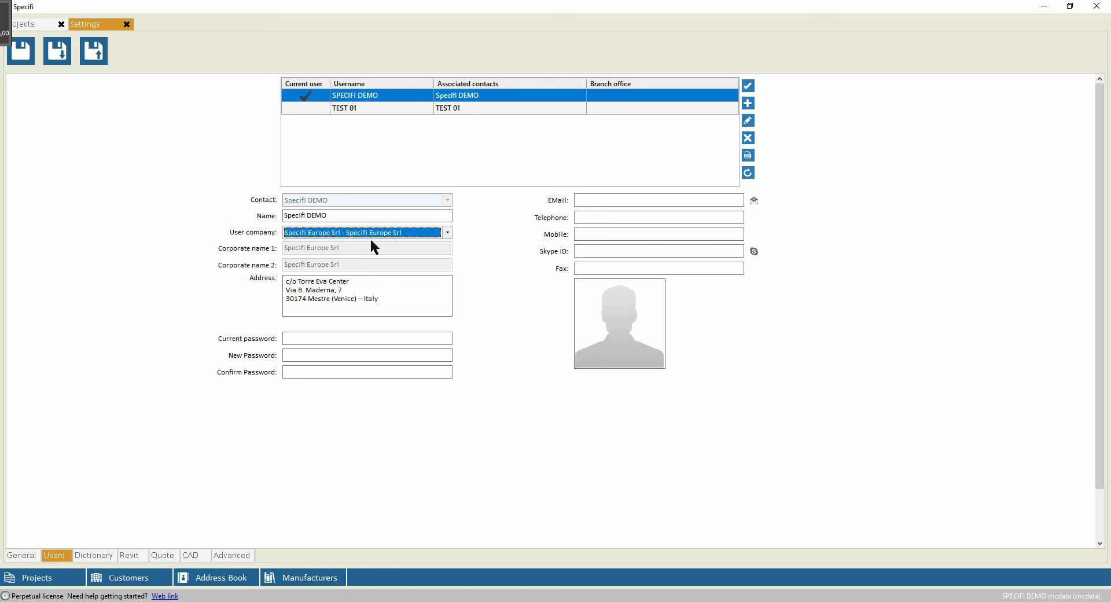
drag(385, 304, 278, 279)
click(413, 299)
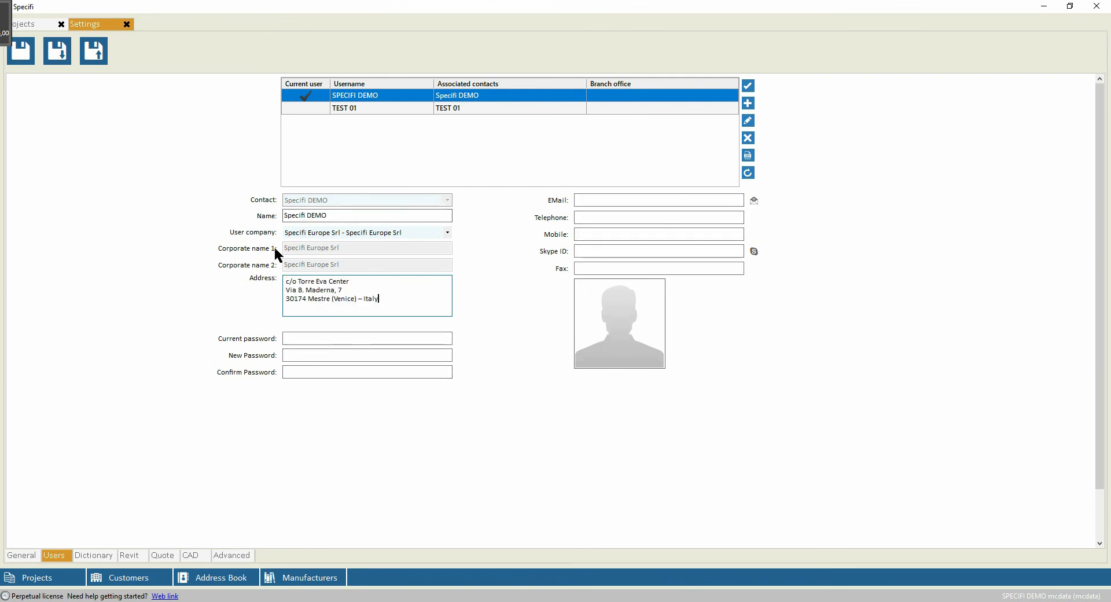
click(23, 55)
Step: Look through the dictionary categories and the Terms of Sale subcategories offered for the quotation terms in the quote settings
click(96, 557)
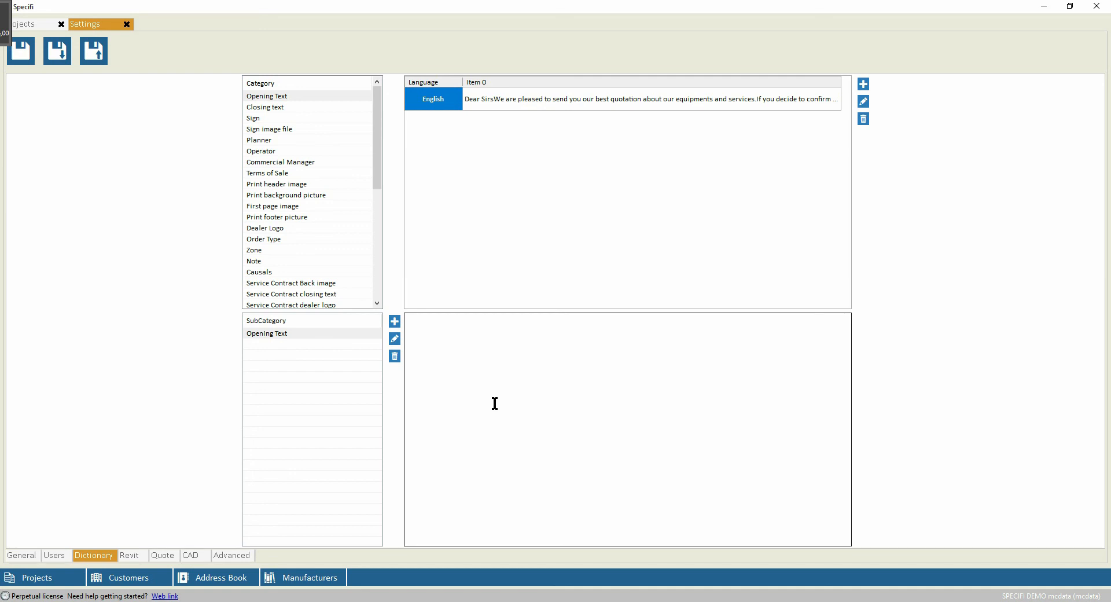
drag(377, 136, 374, 113)
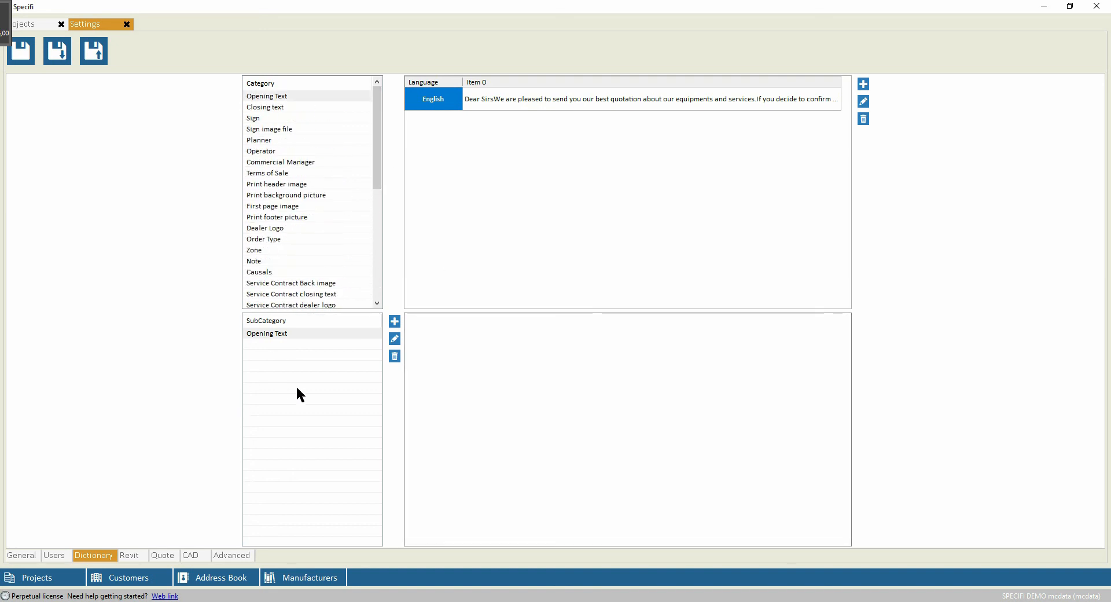
click(165, 554)
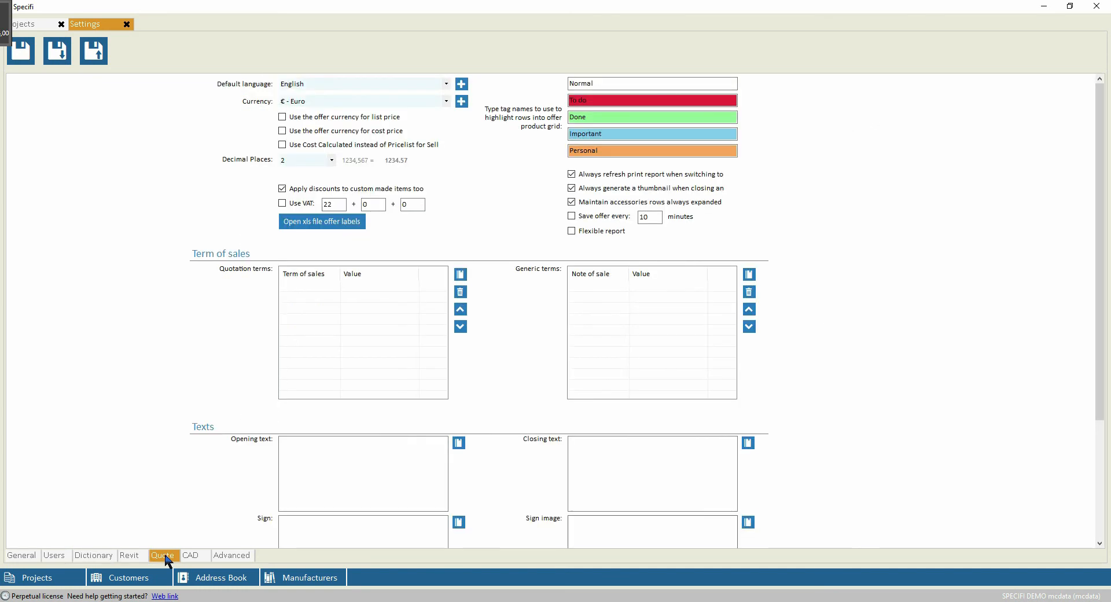
click(461, 276)
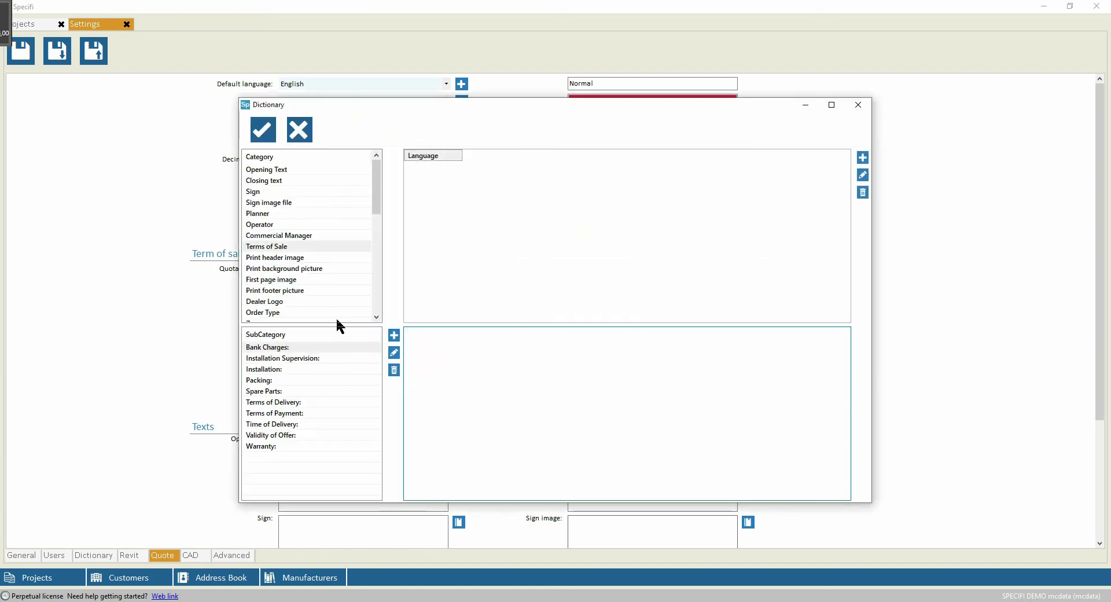
click(317, 247)
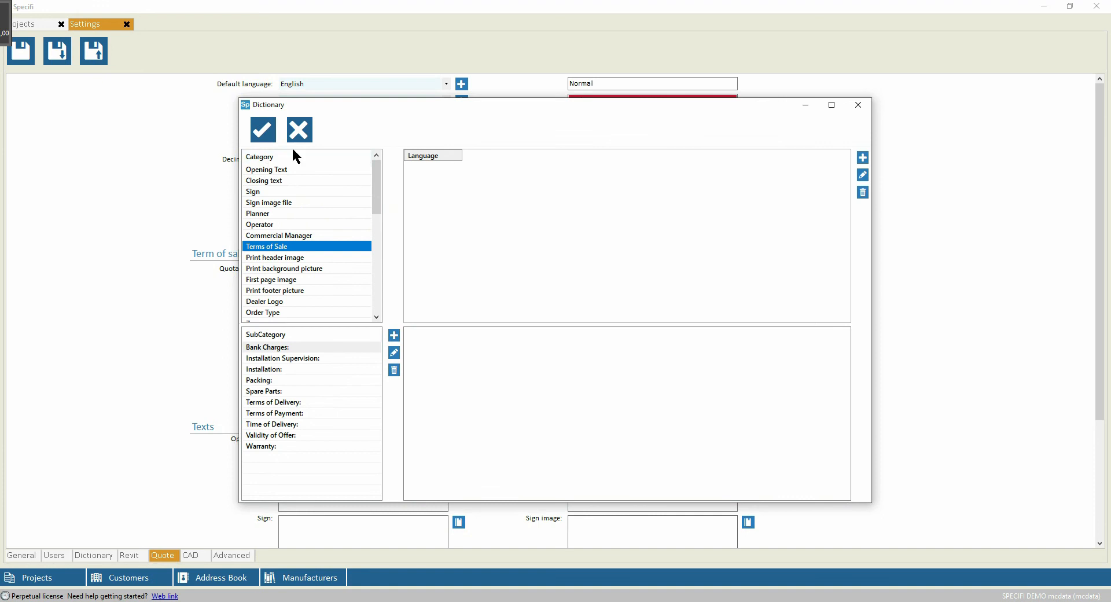
drag(433, 106, 455, 117)
drag(330, 357, 374, 446)
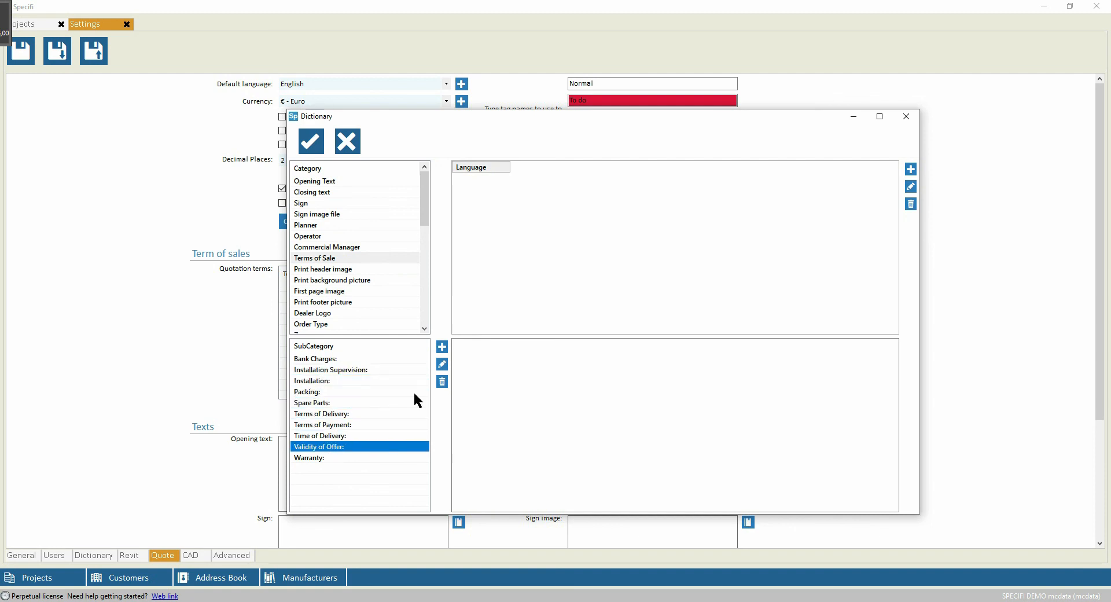
click(907, 117)
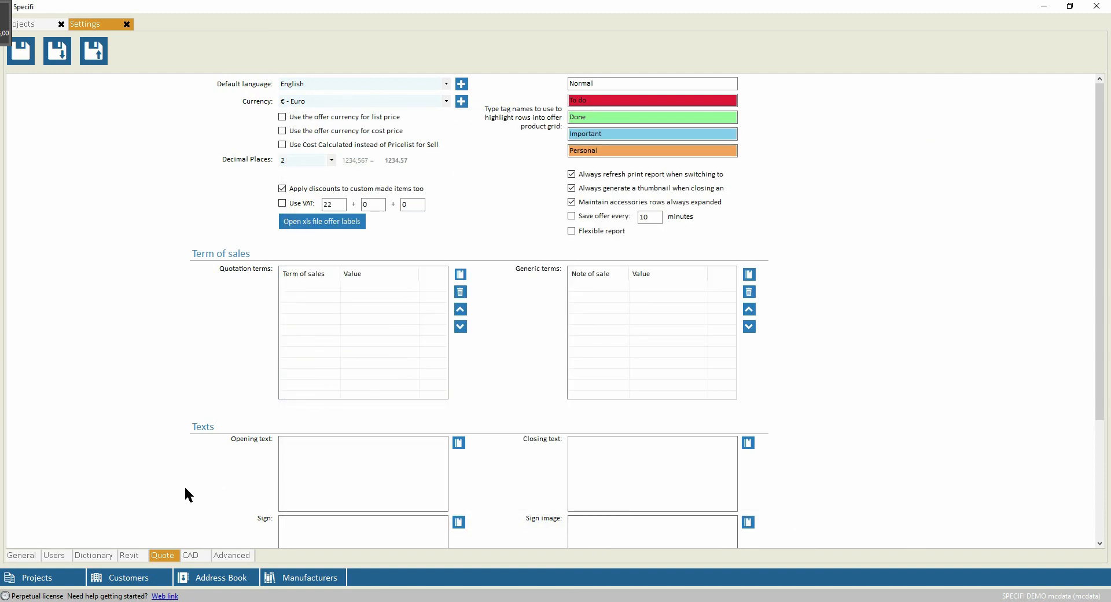